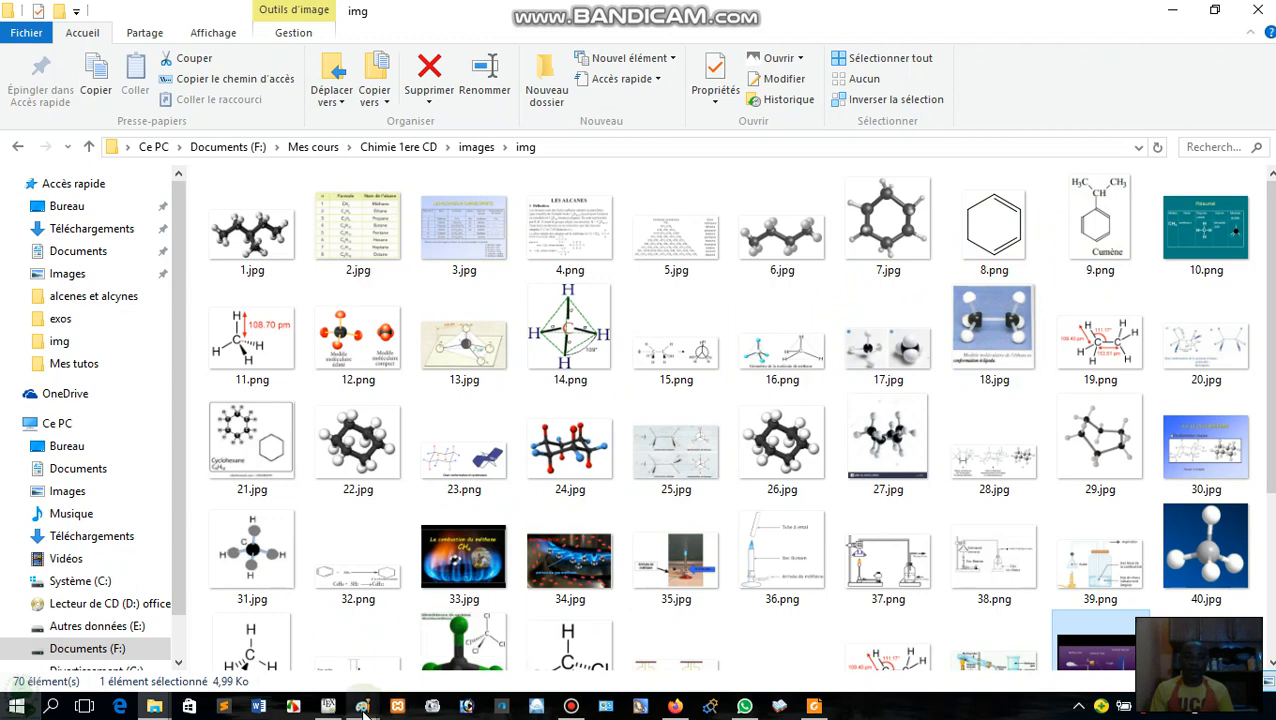
Switch to the blank Paint canvas and draw a hexagon about 108 × 134 px.
mouse_move(395, 707)
click(380, 655)
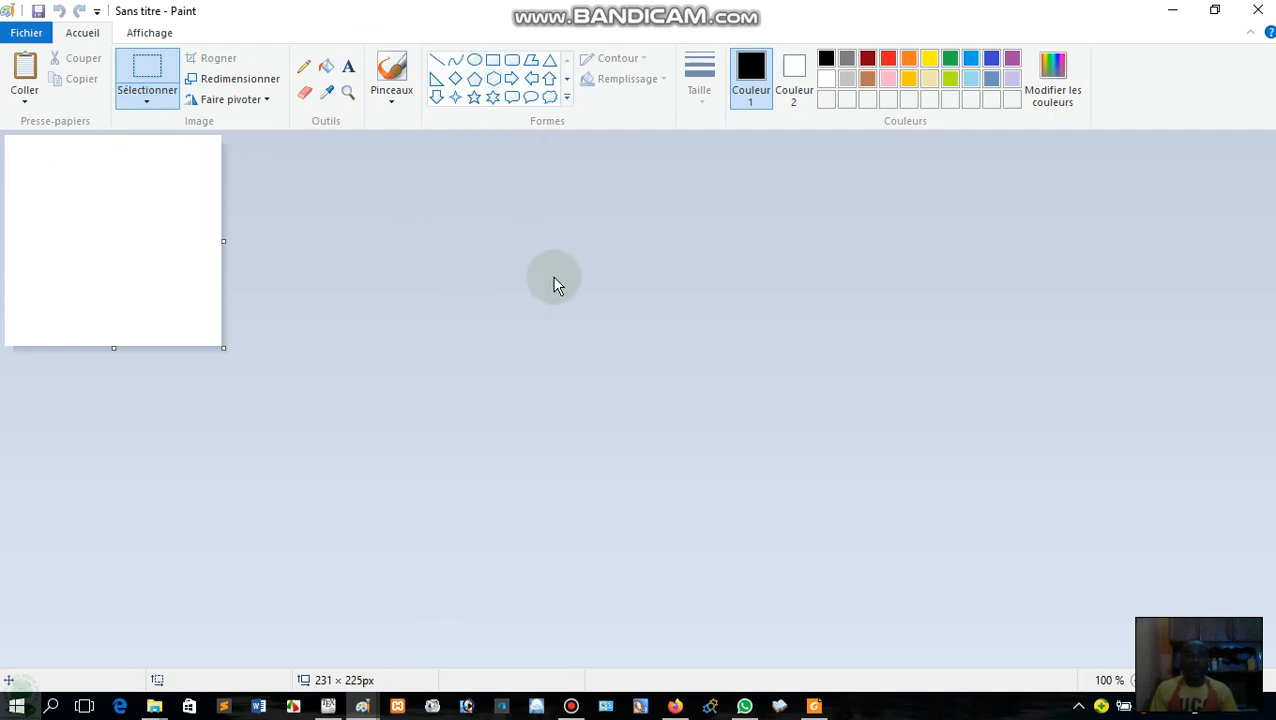
key(alt+Tab)
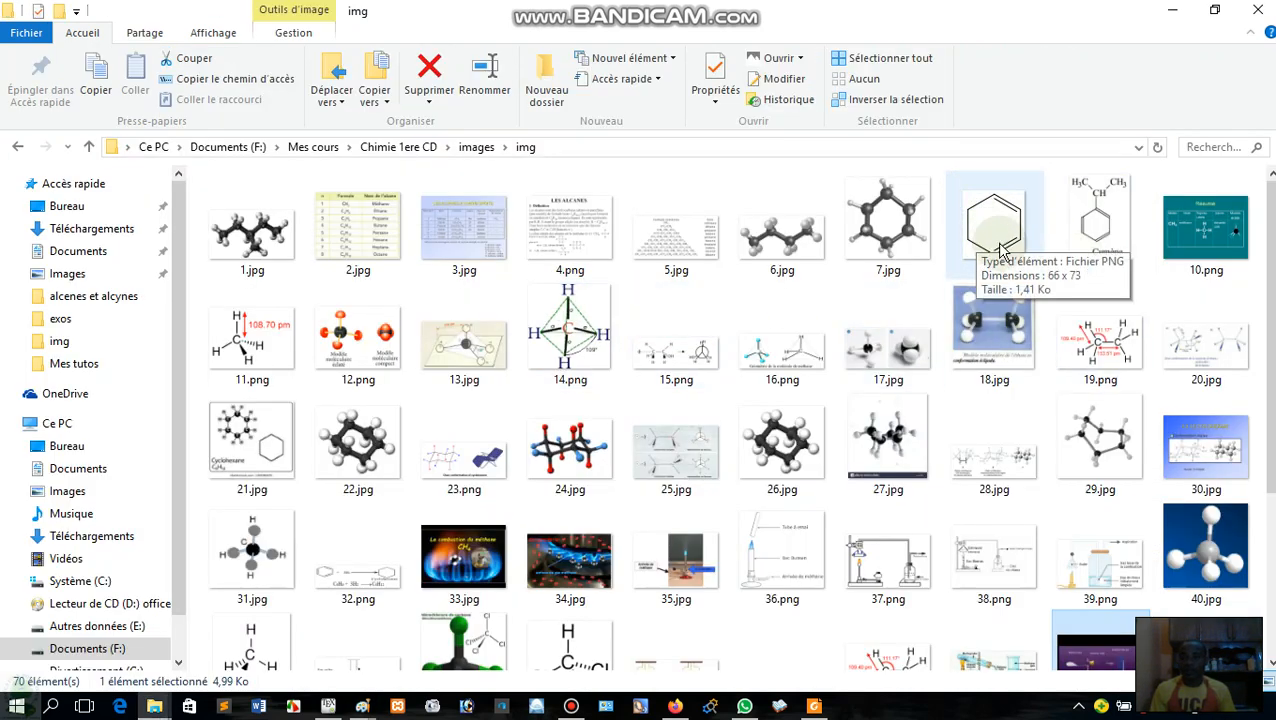
key(alt+Tab)
click(487, 200)
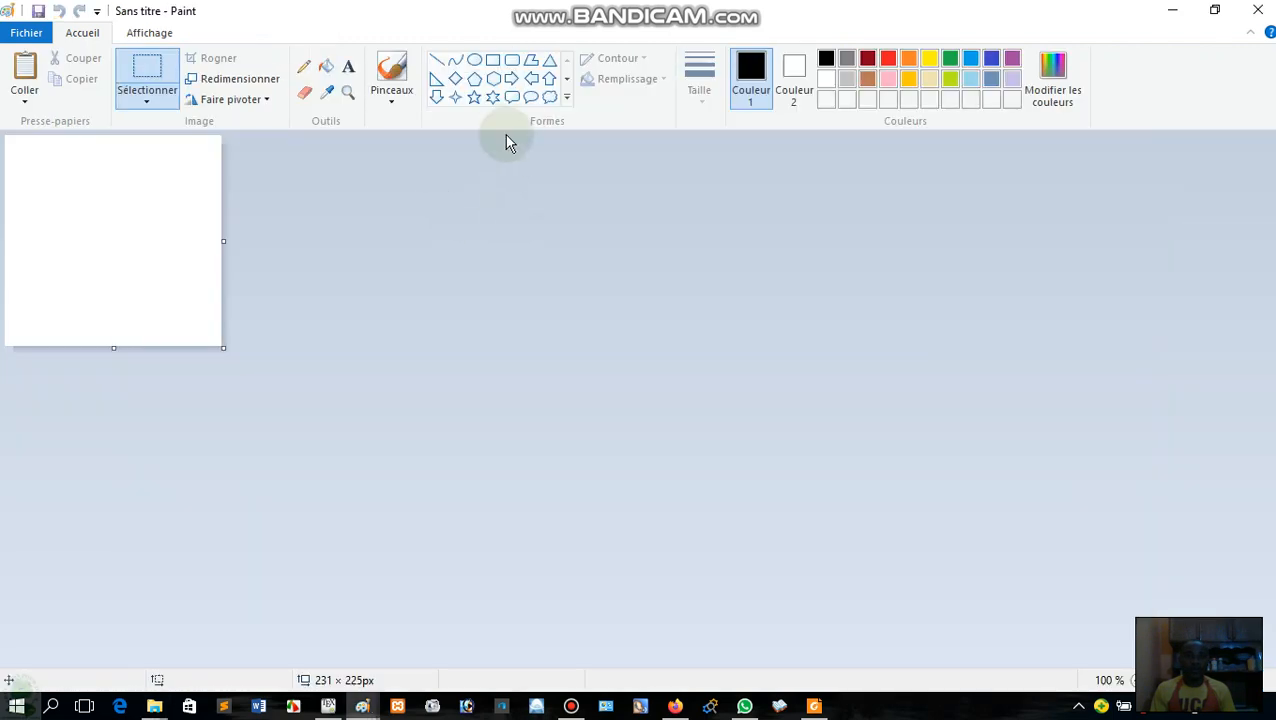
click(495, 79)
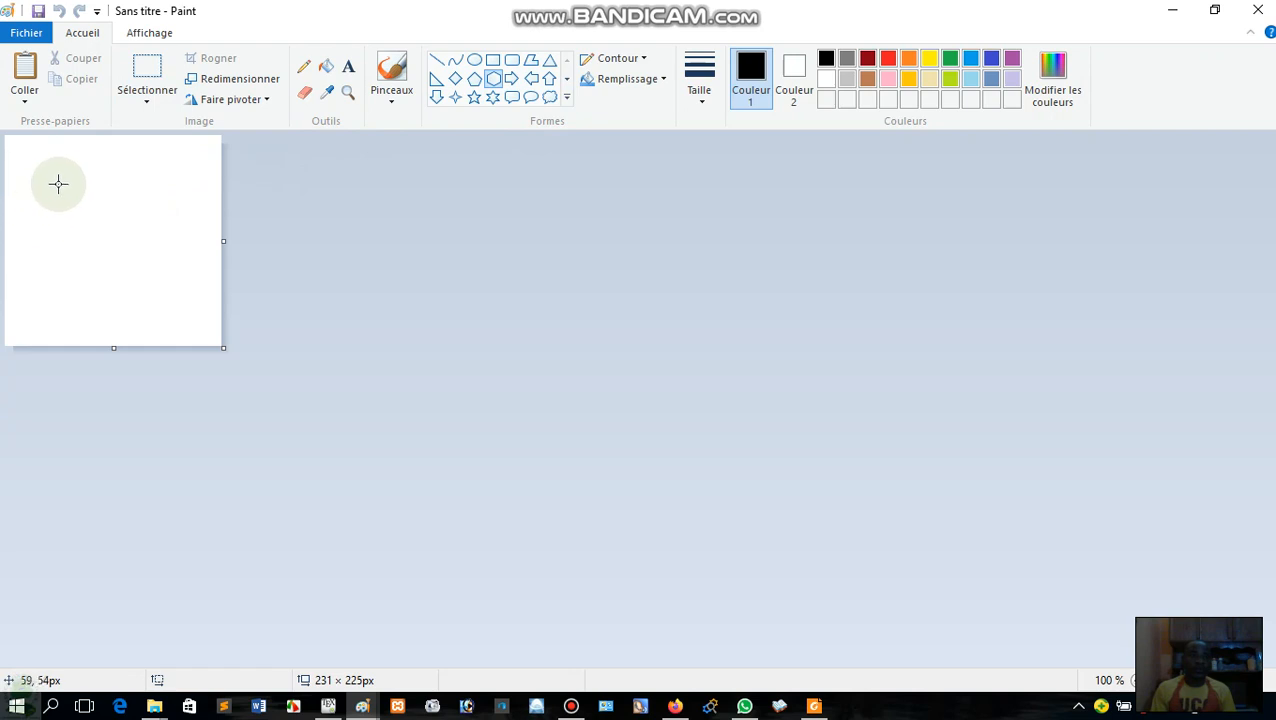
drag(40, 182, 143, 308)
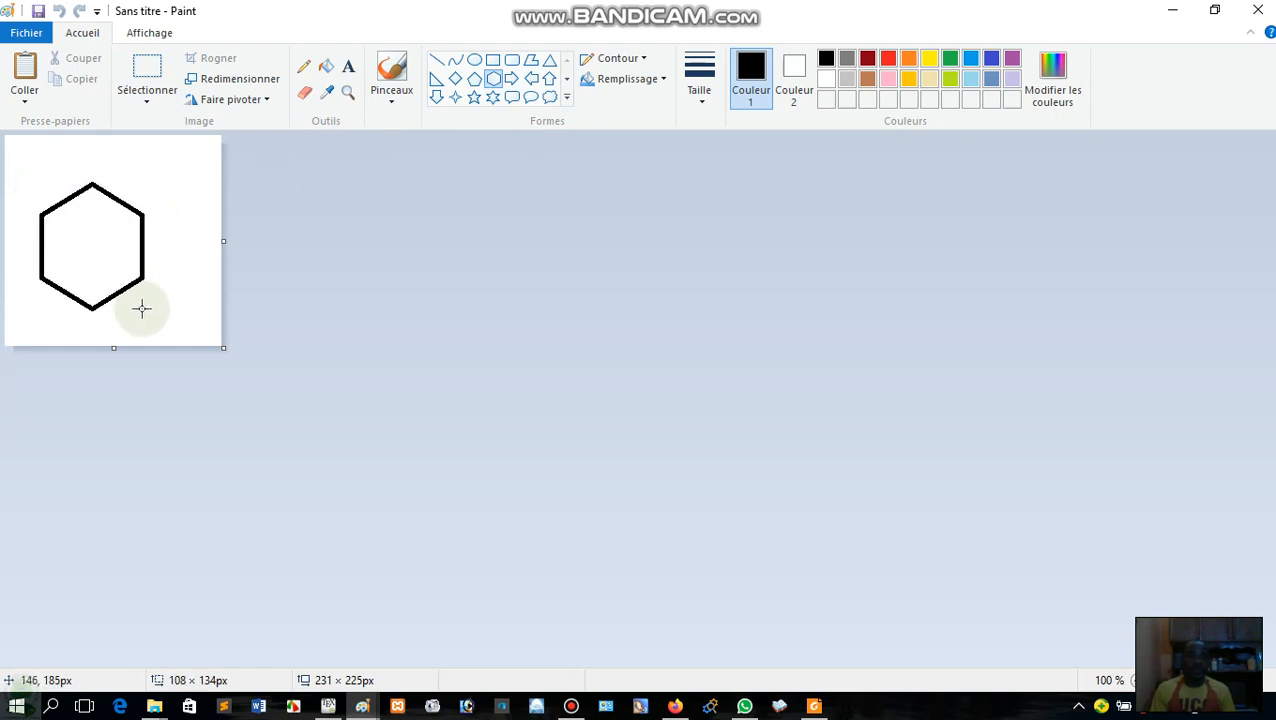
Set the hexagon's outline to the thinnest line size and deselect the shape.
click(694, 108)
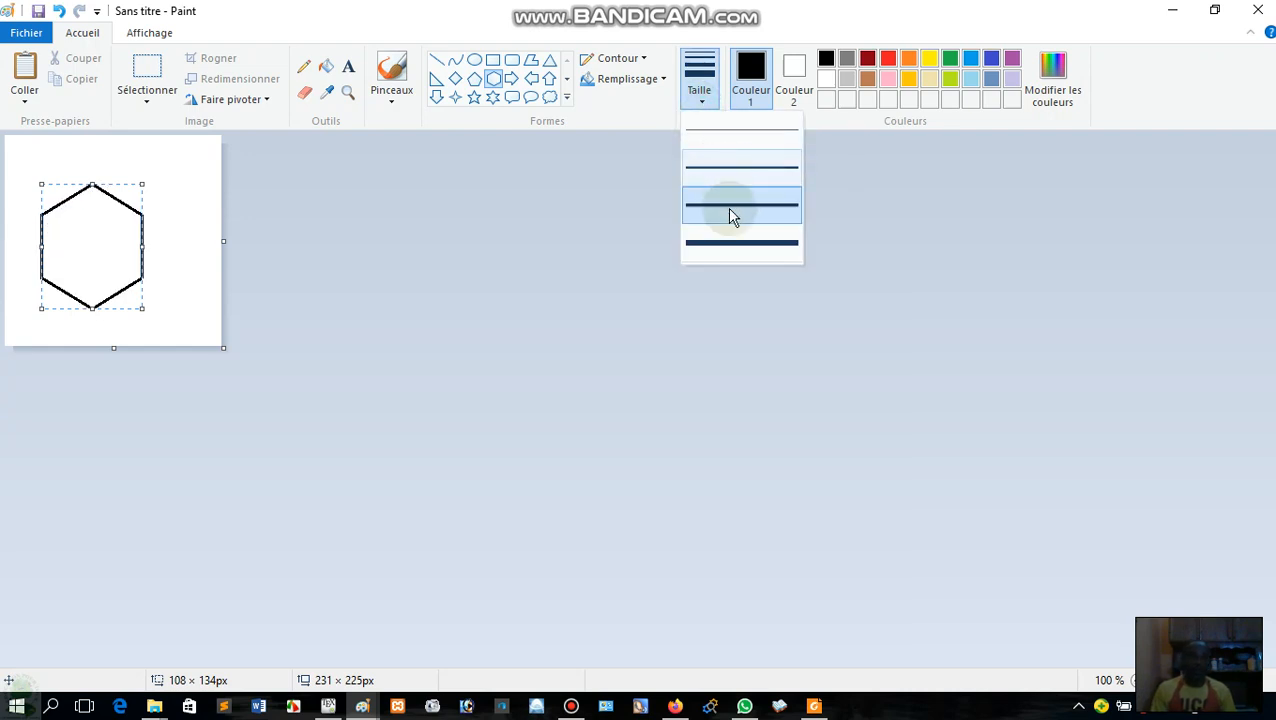
click(741, 136)
click(199, 267)
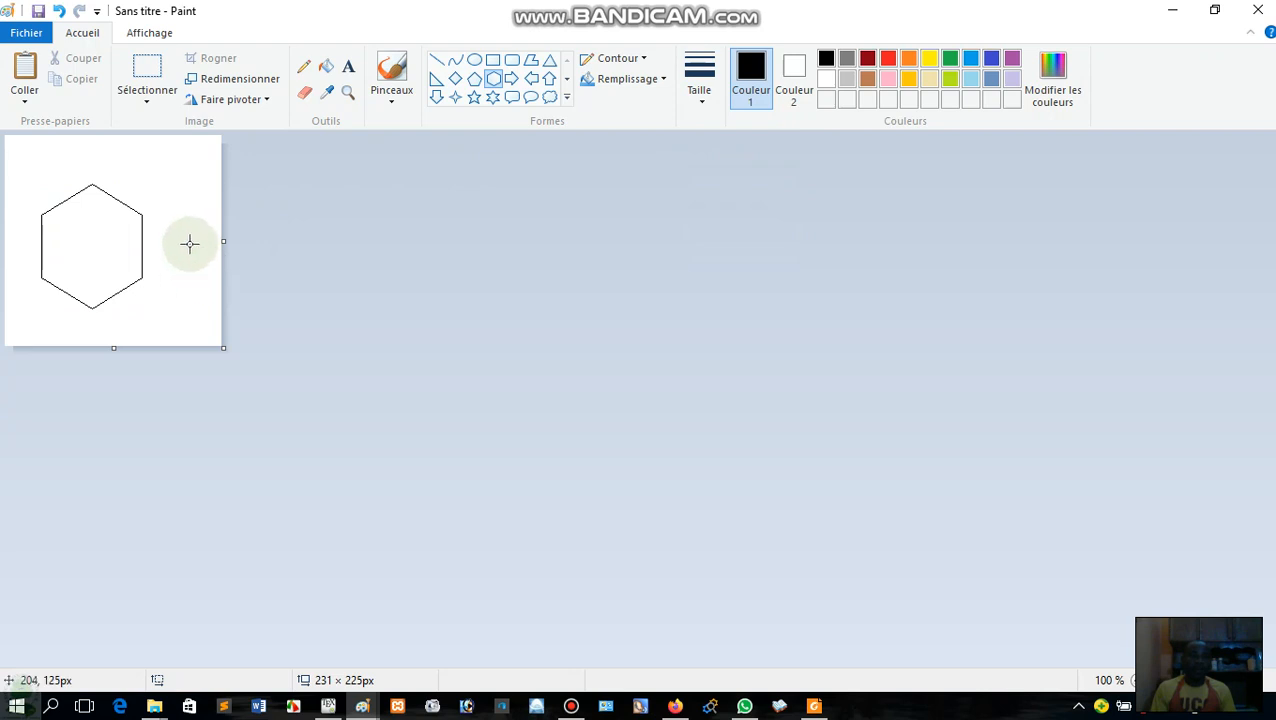
View the reference image 8.png enlarged to examine its inner bond lines, and return to the Paint drawing.
click(153, 65)
click(182, 245)
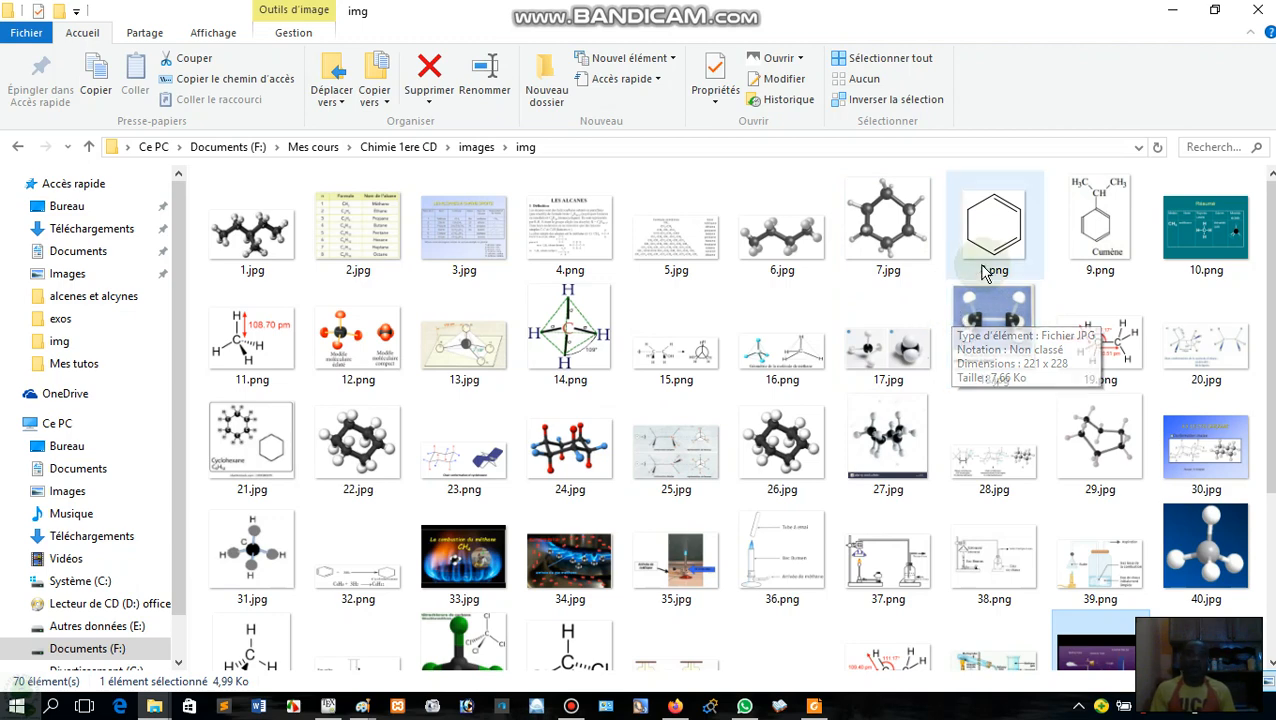
key(alt+Tab)
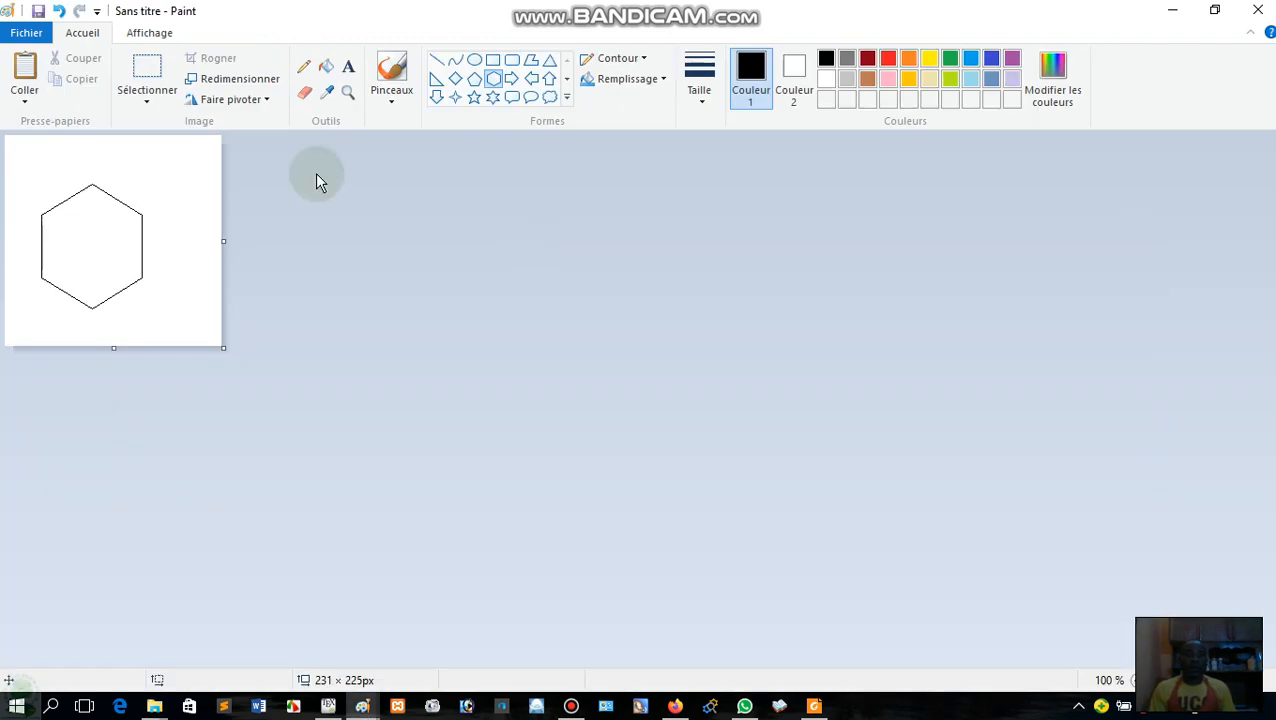
click(145, 72)
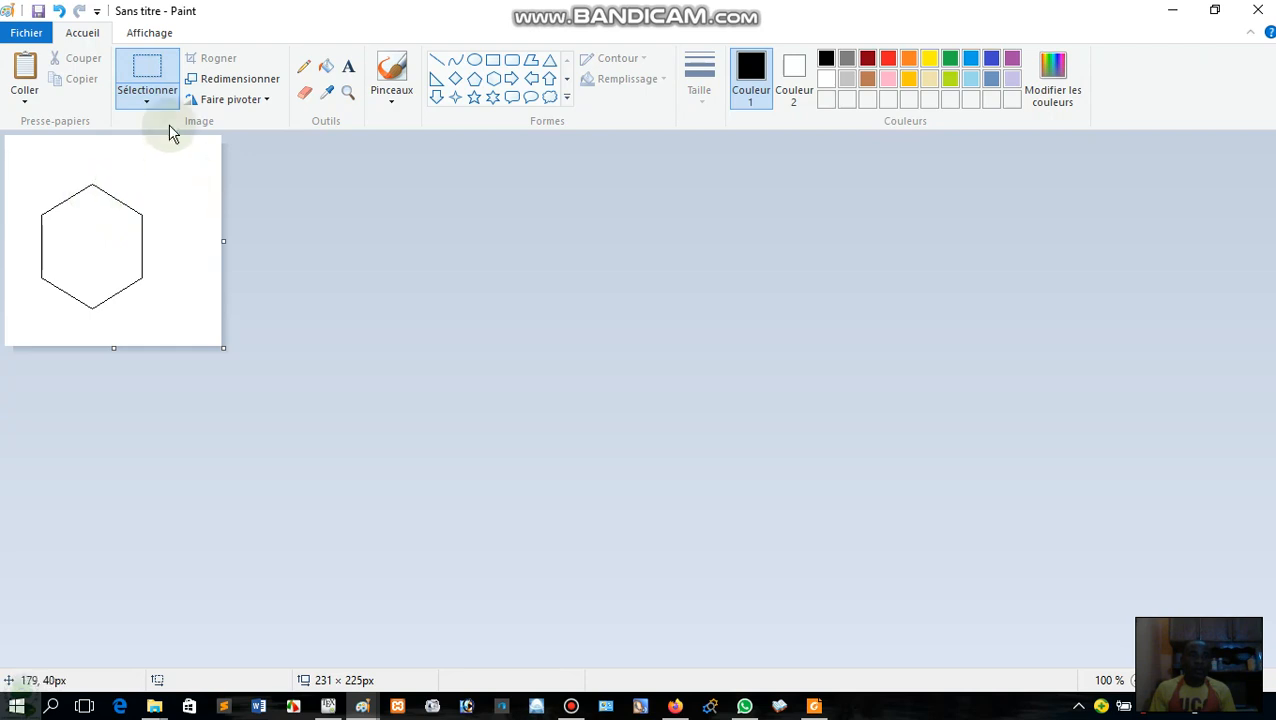
key(alt+Tab)
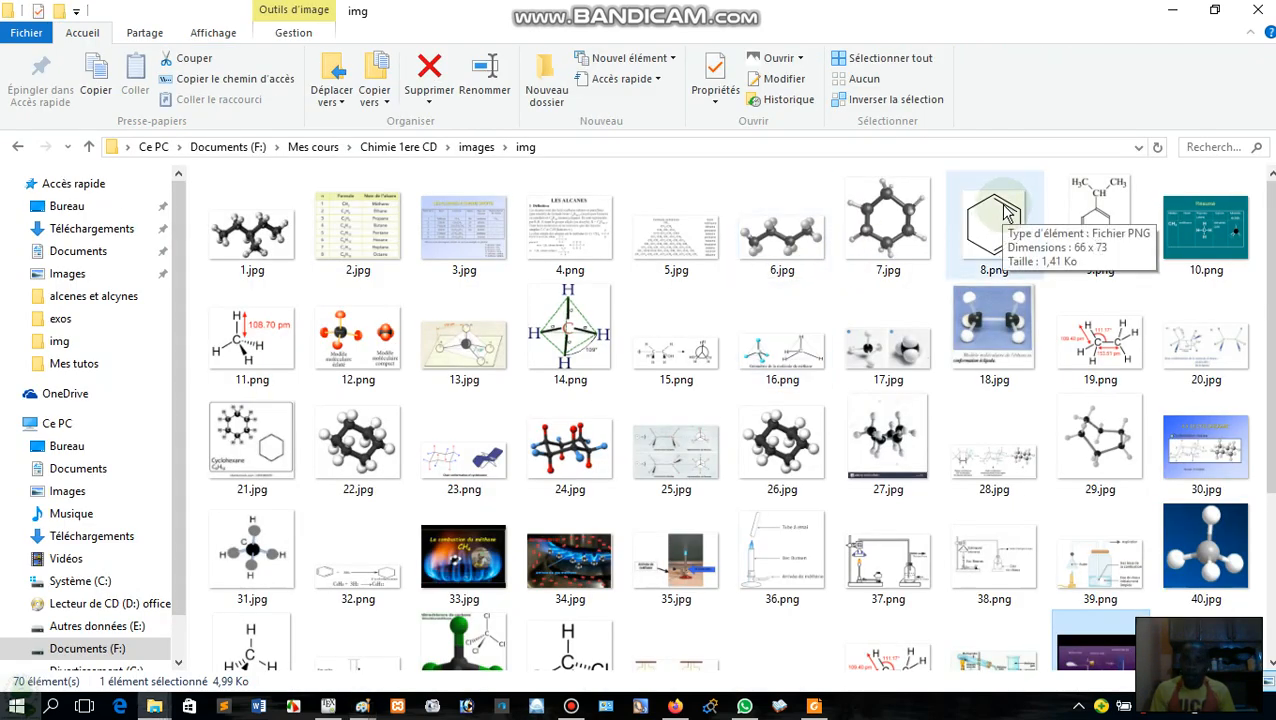
click(1005, 217)
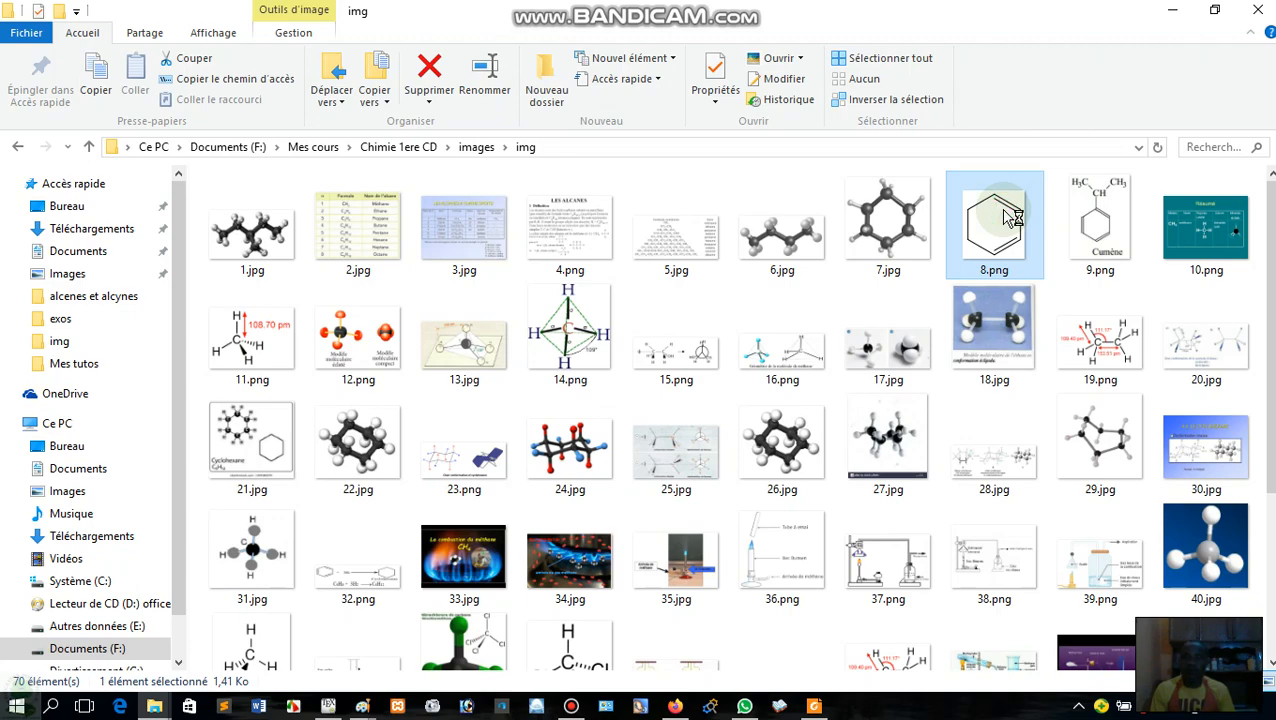
double_click(1010, 217)
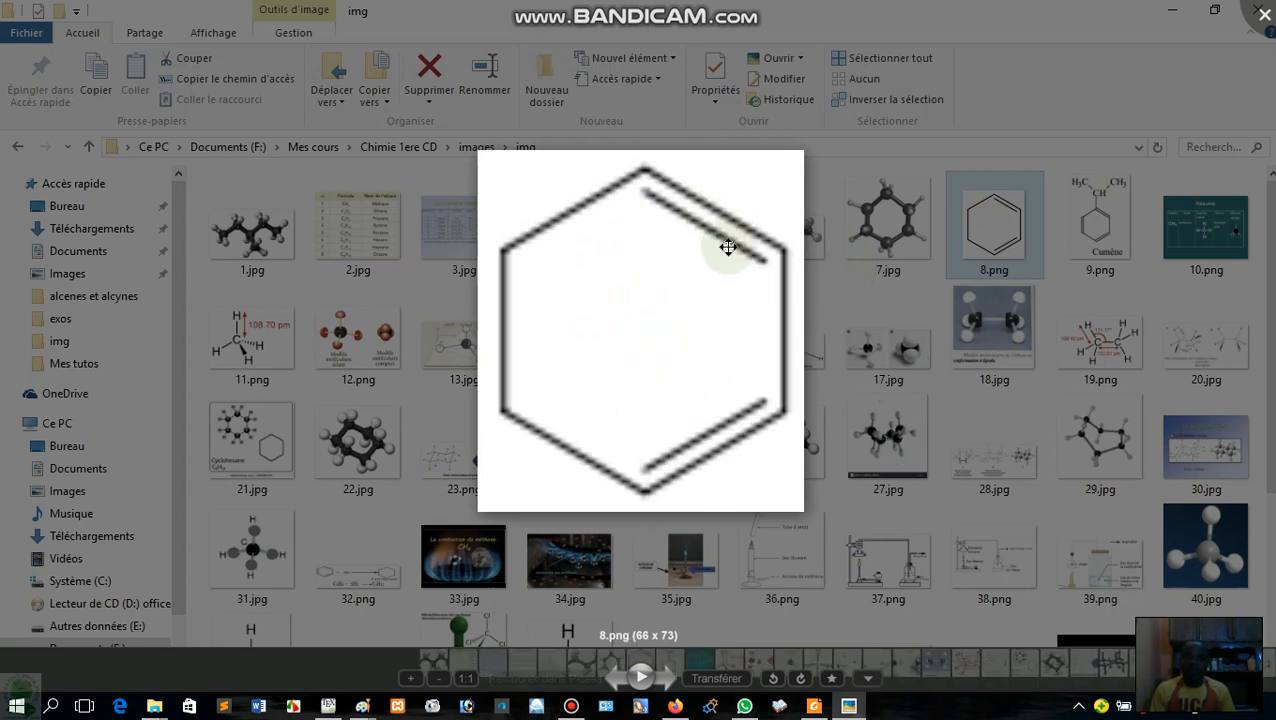
click(1262, 24)
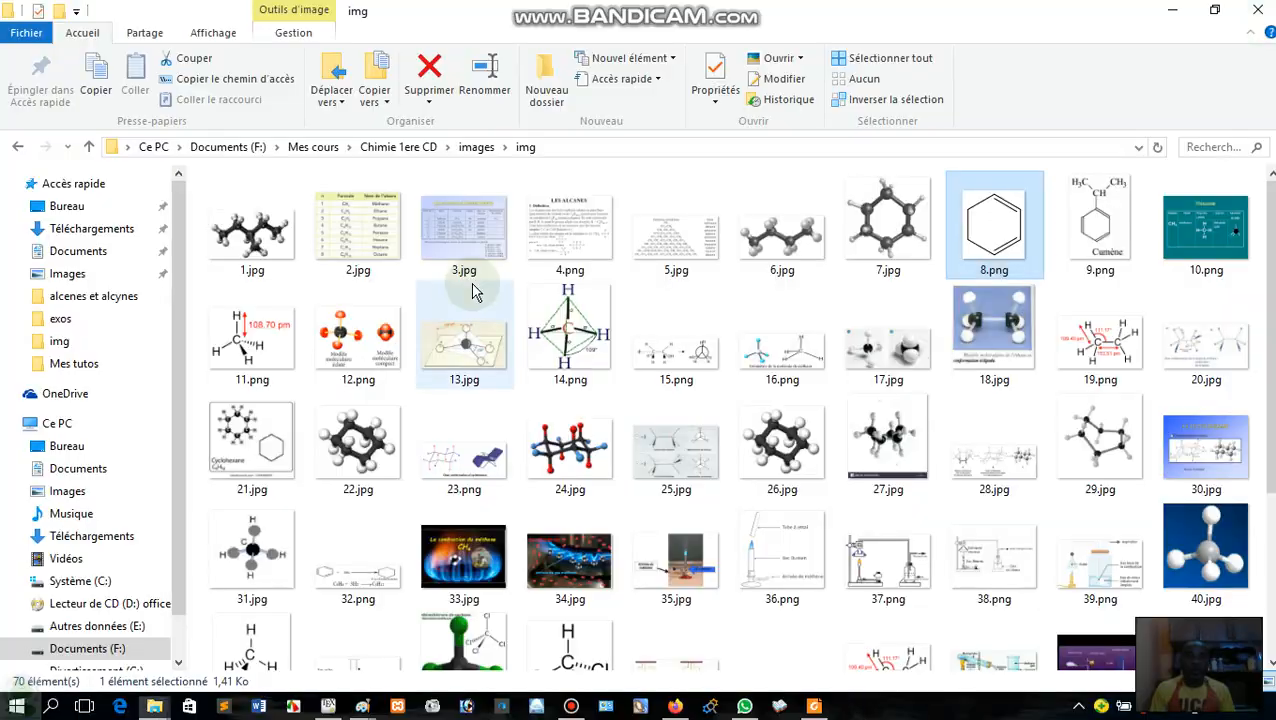
key(alt+Tab)
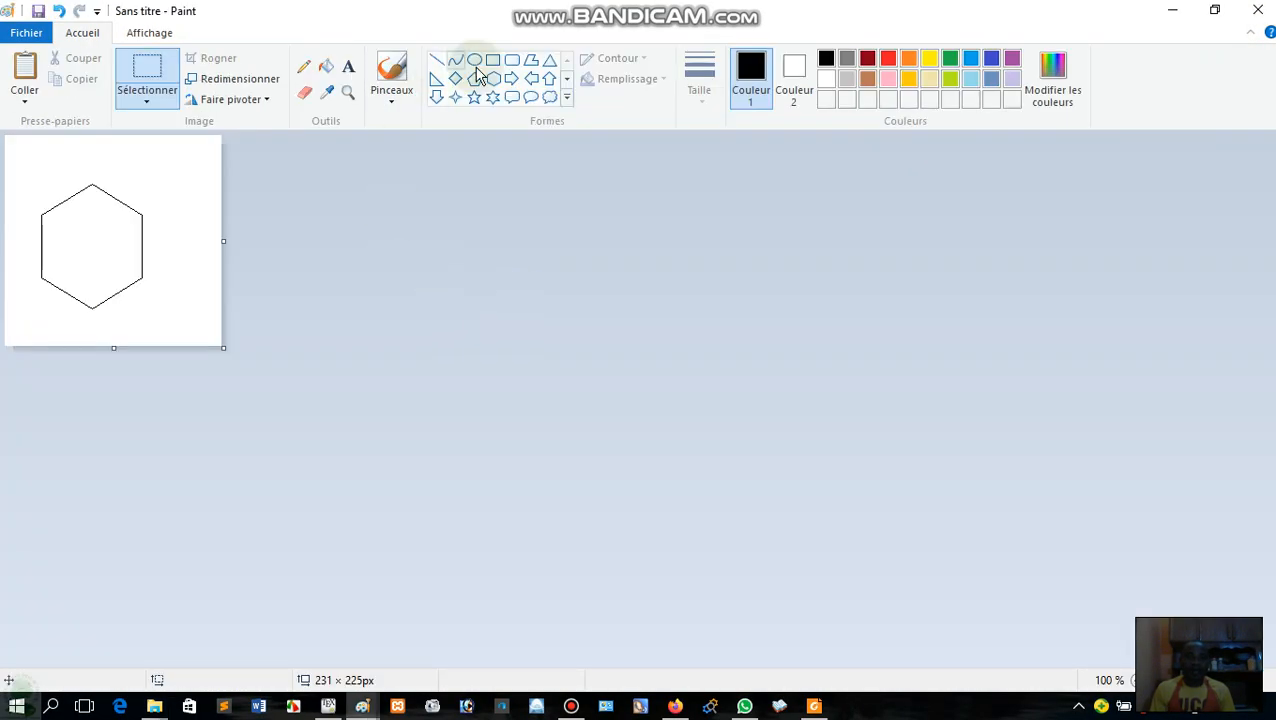
Try a straight line of about 47 × 30 px along the inside of the hexagon's upper-right edge and undo it.
click(438, 61)
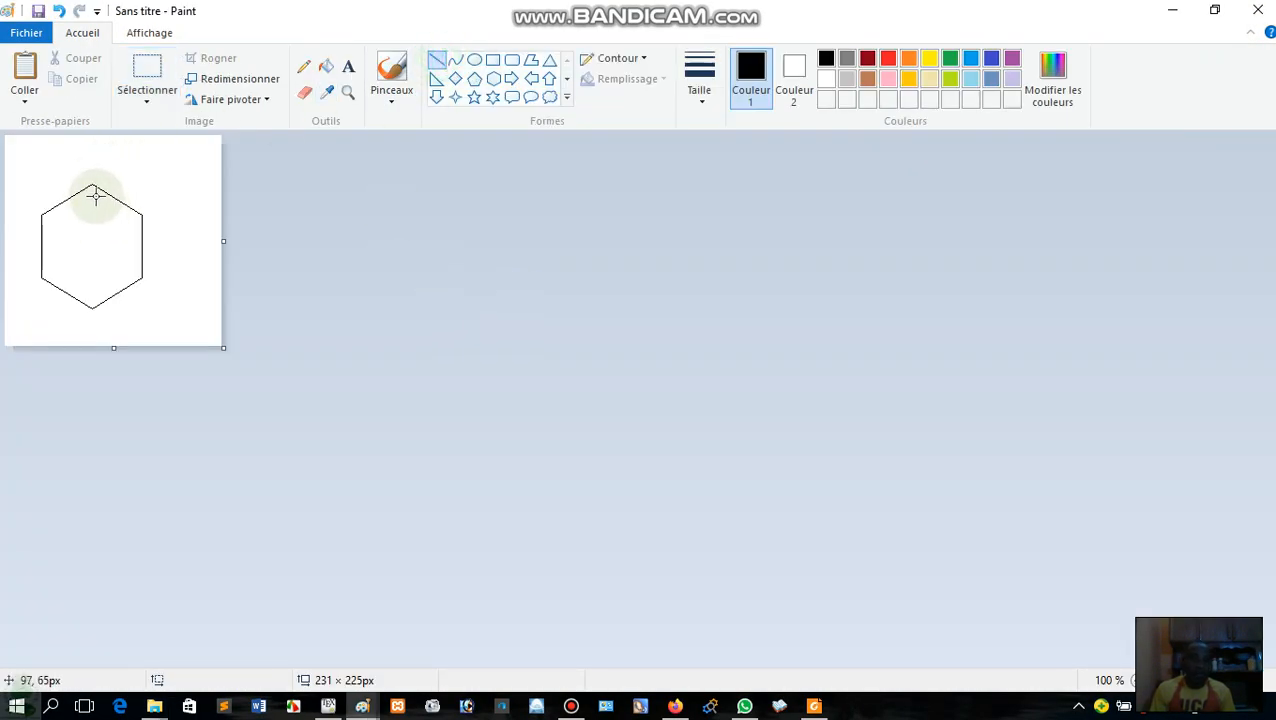
drag(91, 189, 135, 216)
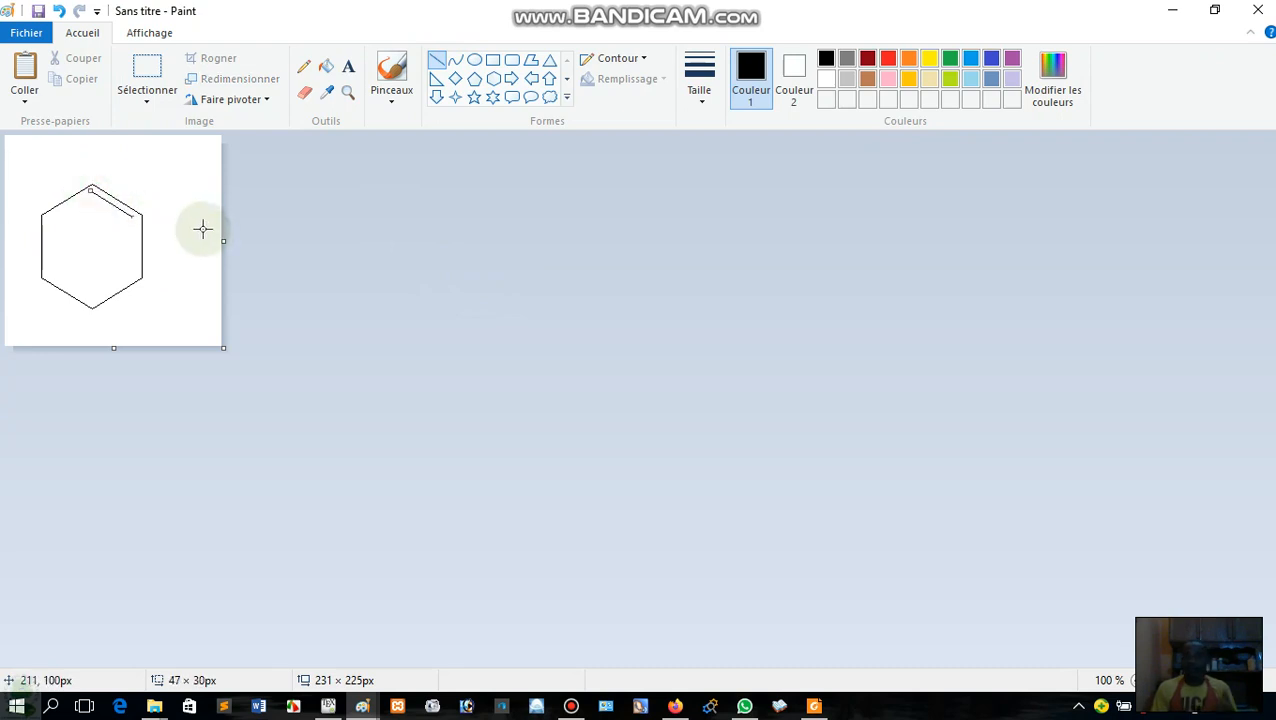
click(204, 228)
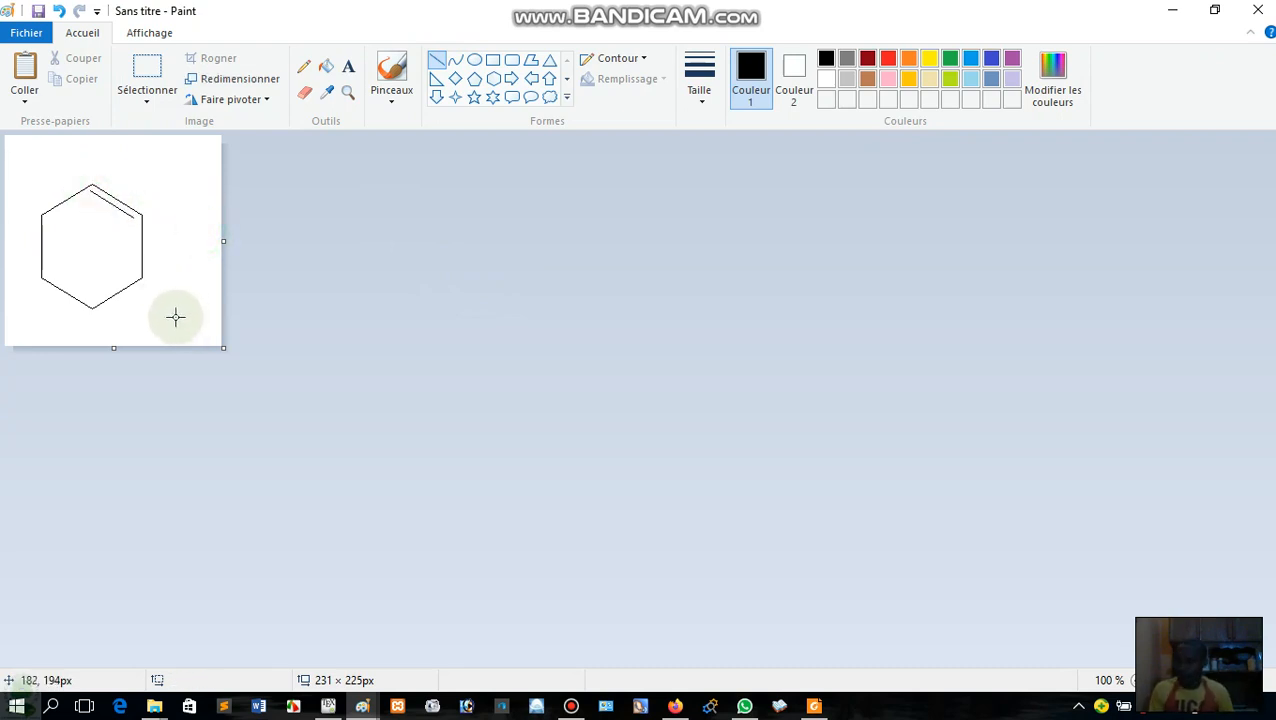
key(ctrl+z)
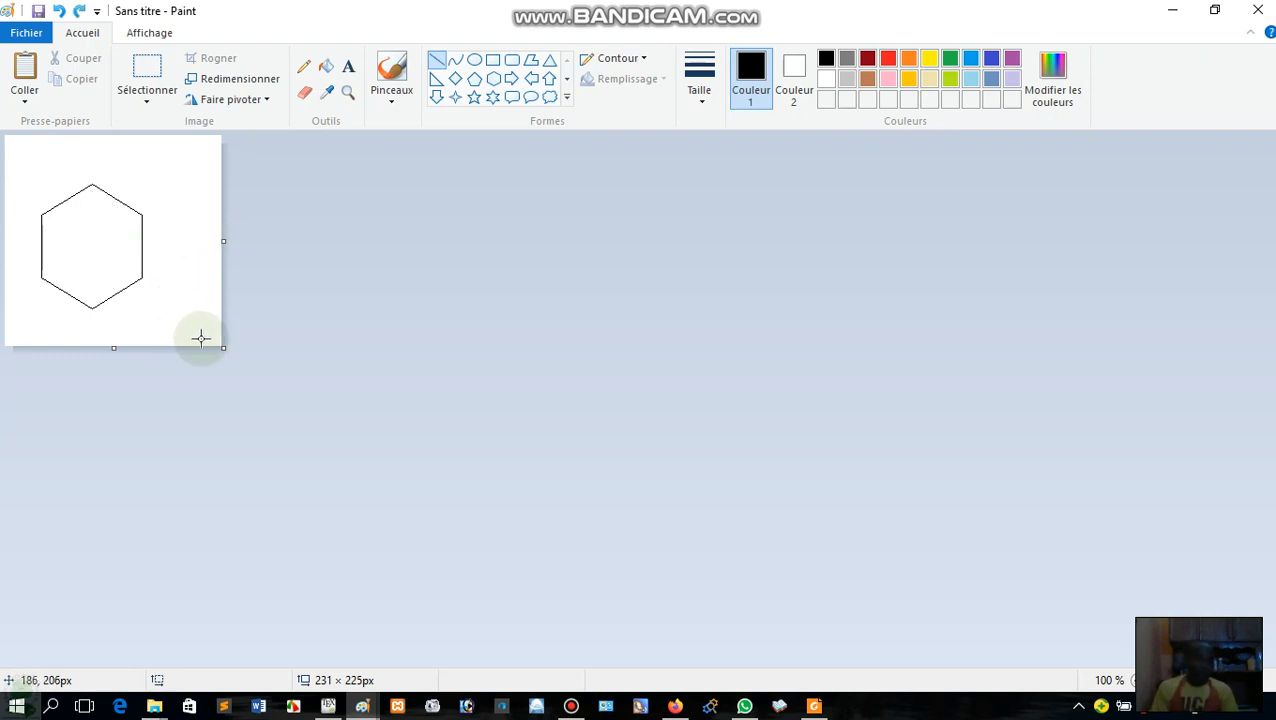
Select an area of about 45 × 56 px around the hexagon's upper-right edge and place a copy of it just inside.
click(147, 67)
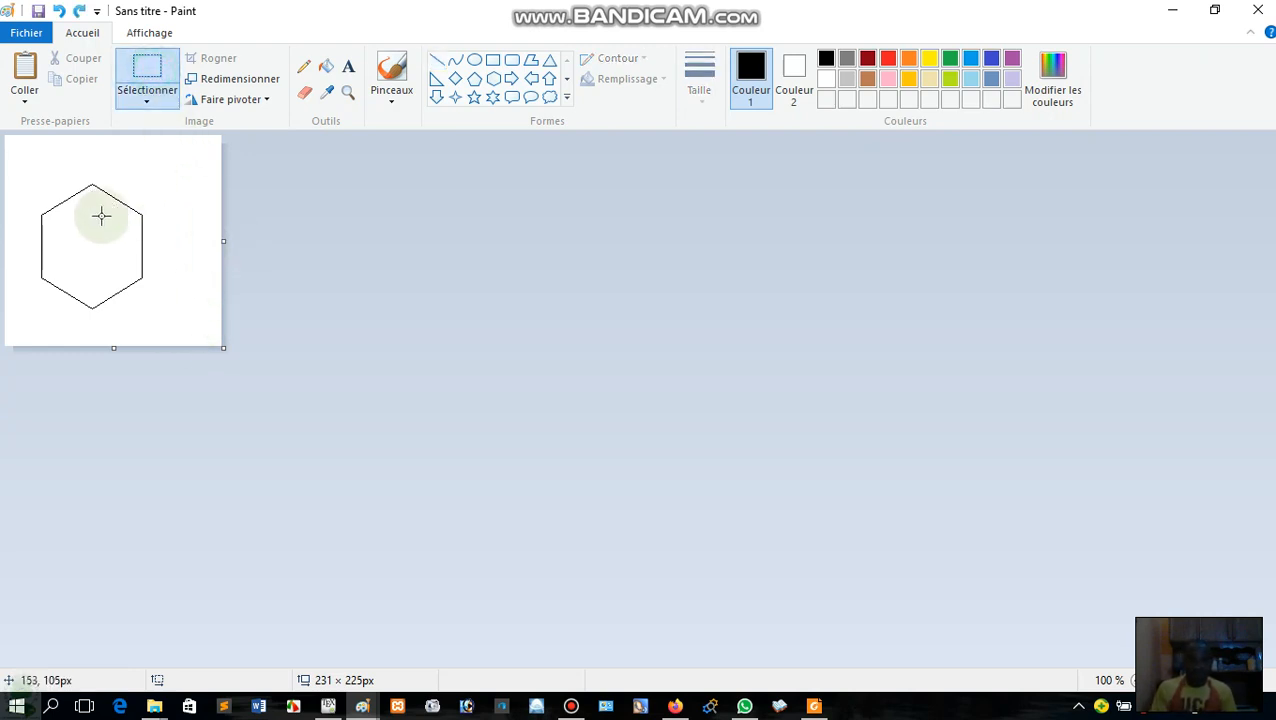
drag(94, 176, 137, 229)
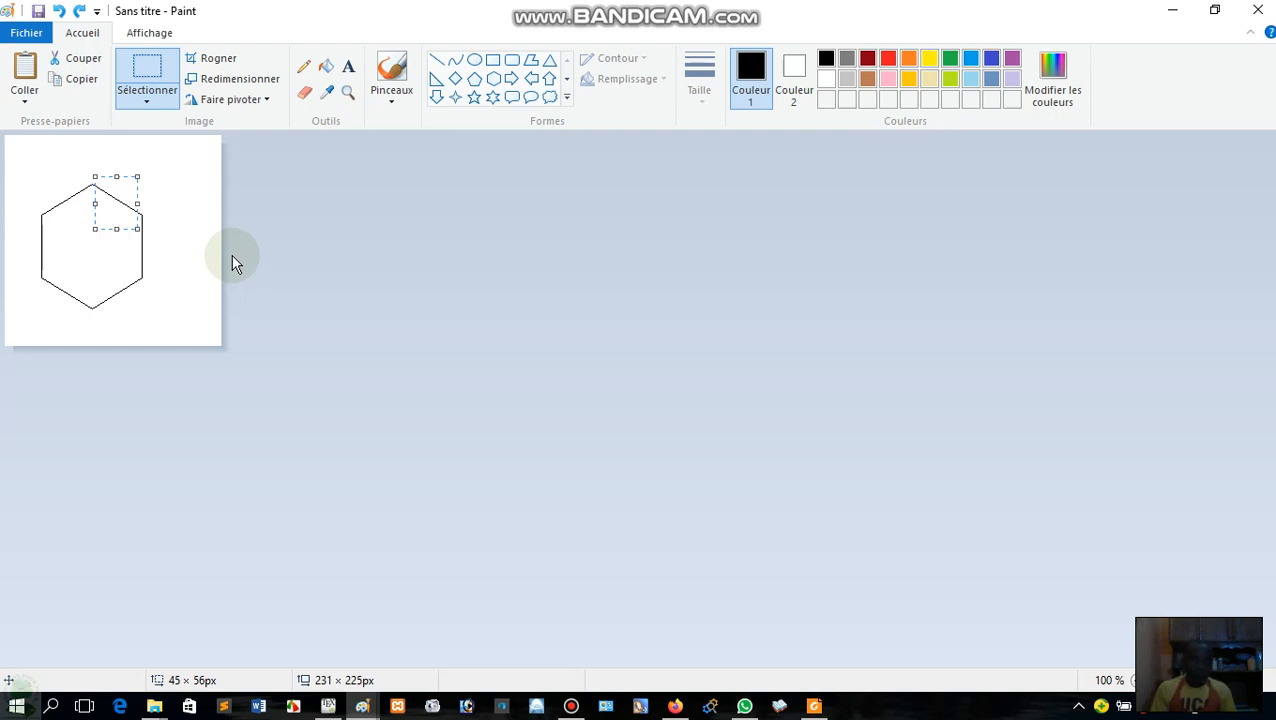
click(120, 205)
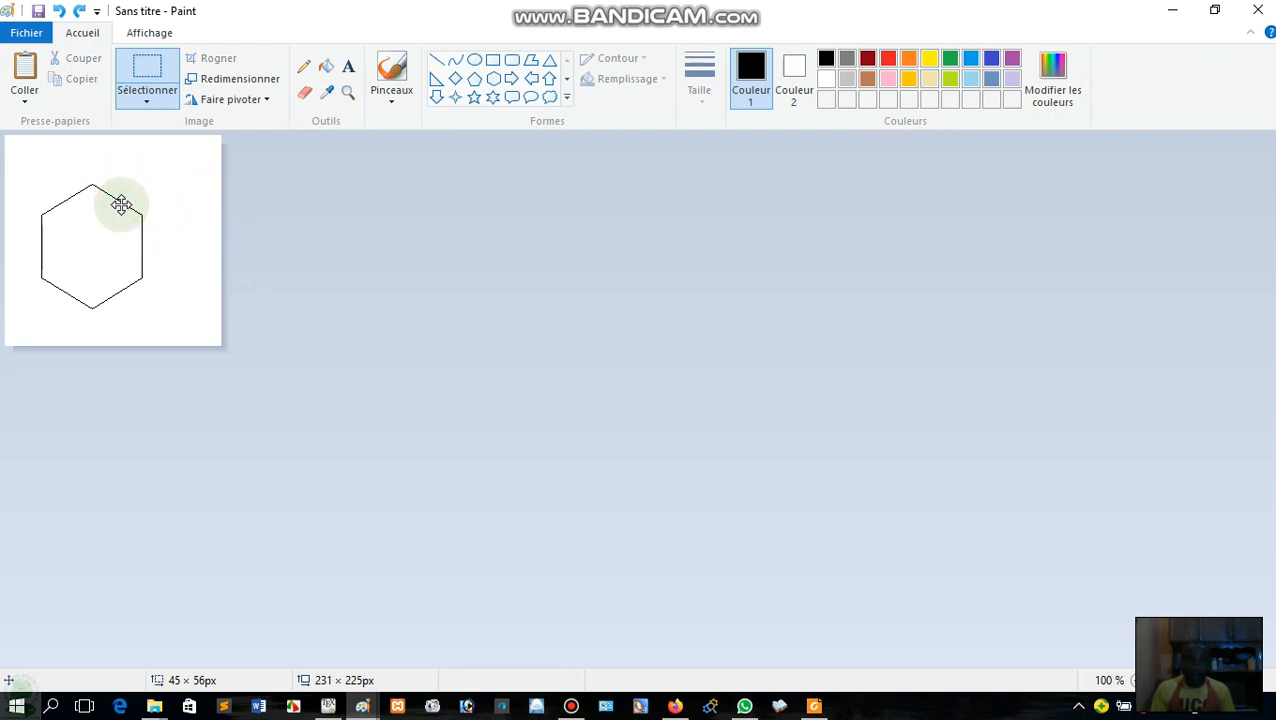
drag(120, 205, 121, 208)
drag(121, 205, 117, 219)
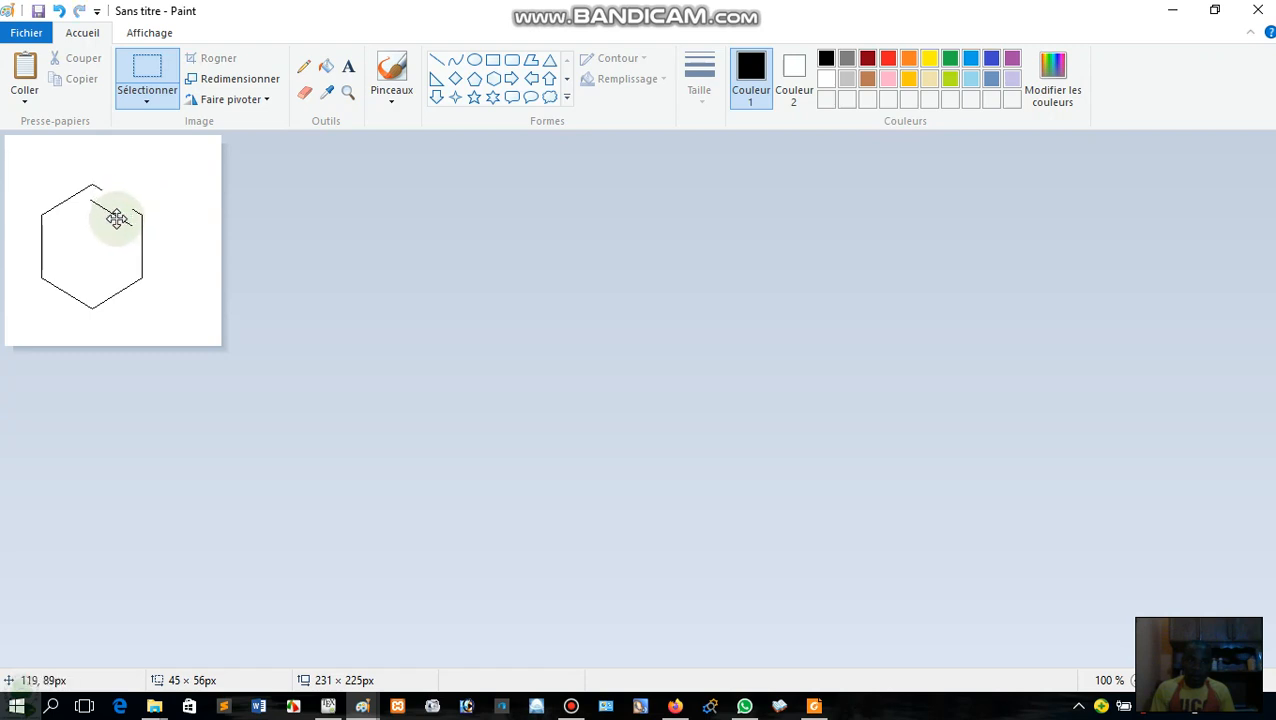
Turn on transparent selection and position the copied line close and parallel to the hexagon's upper-right edge.
click(148, 102)
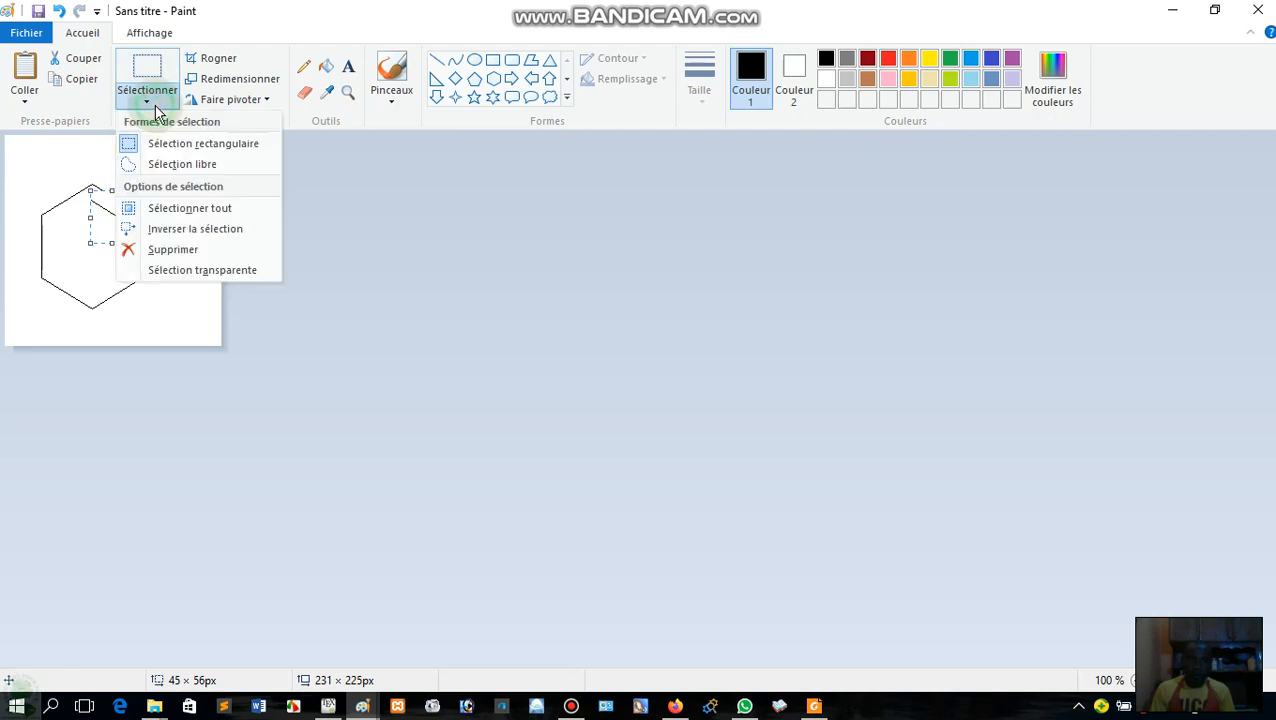
click(205, 271)
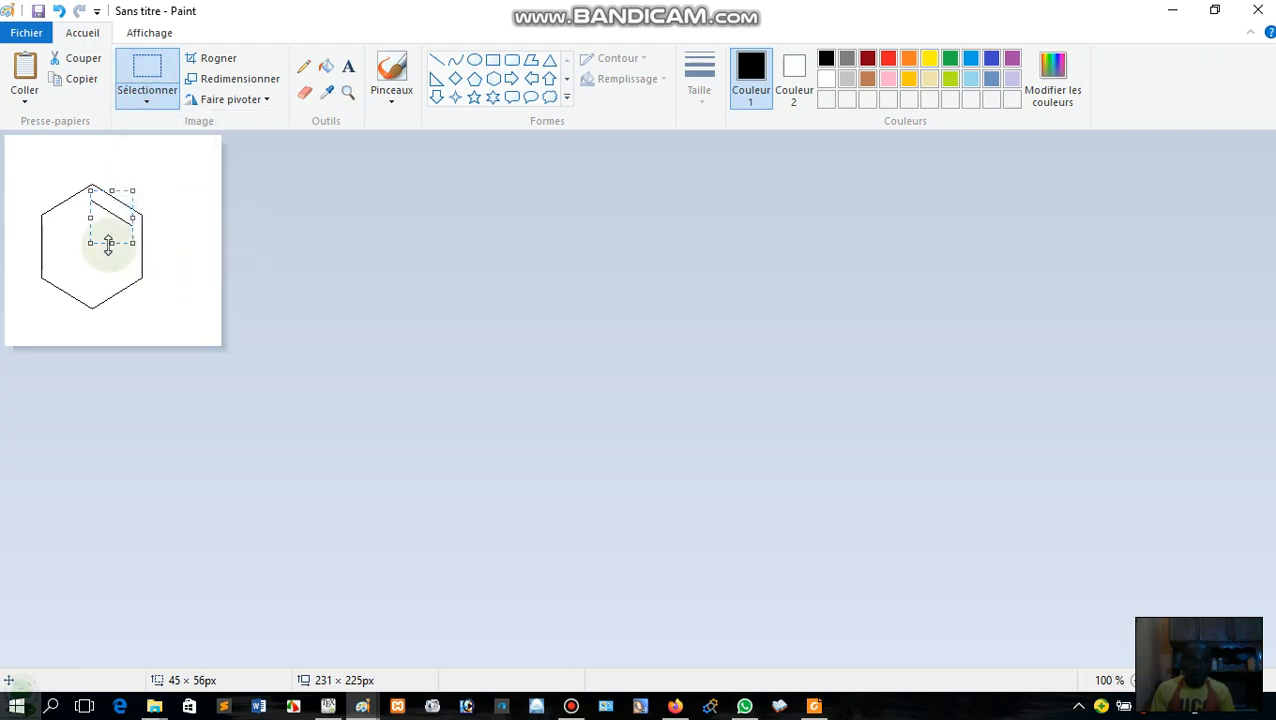
drag(107, 242, 142, 262)
right_click(97, 279)
click(88, 260)
Move the extra line copy to the empty area above and right of the hexagon and rotate it 90° left.
right_click(153, 272)
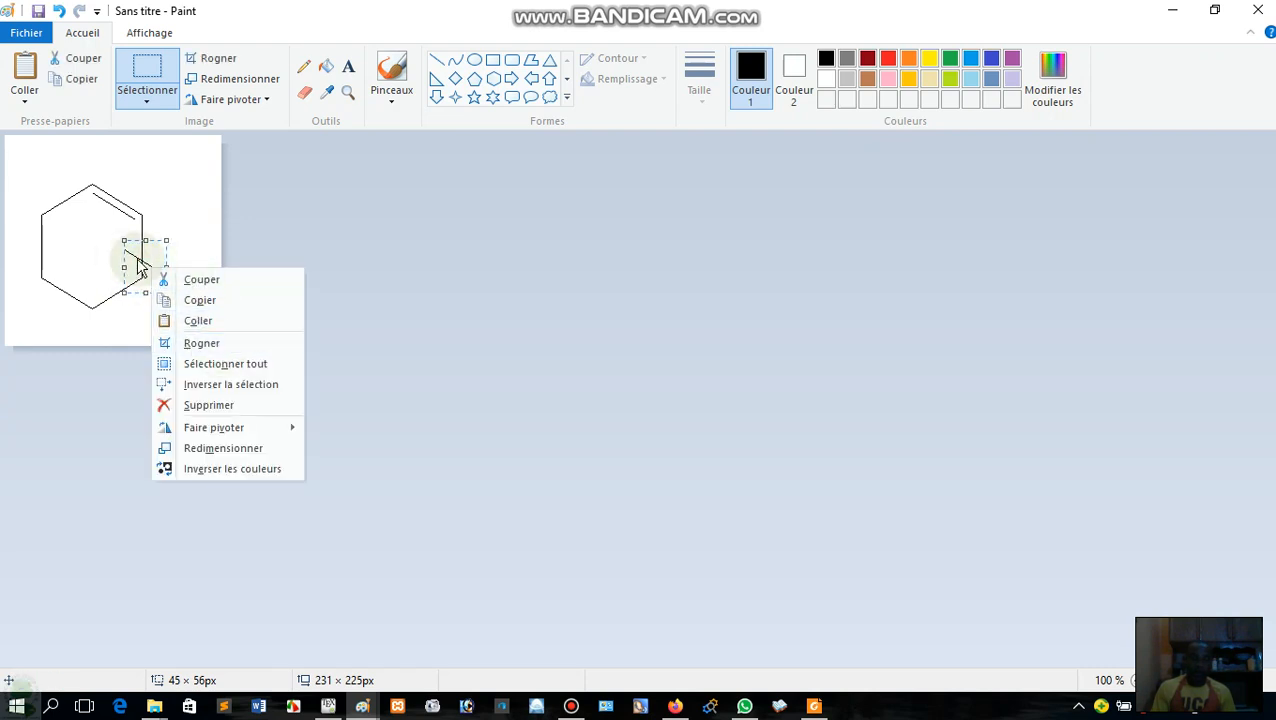
click(140, 258)
drag(150, 258, 183, 175)
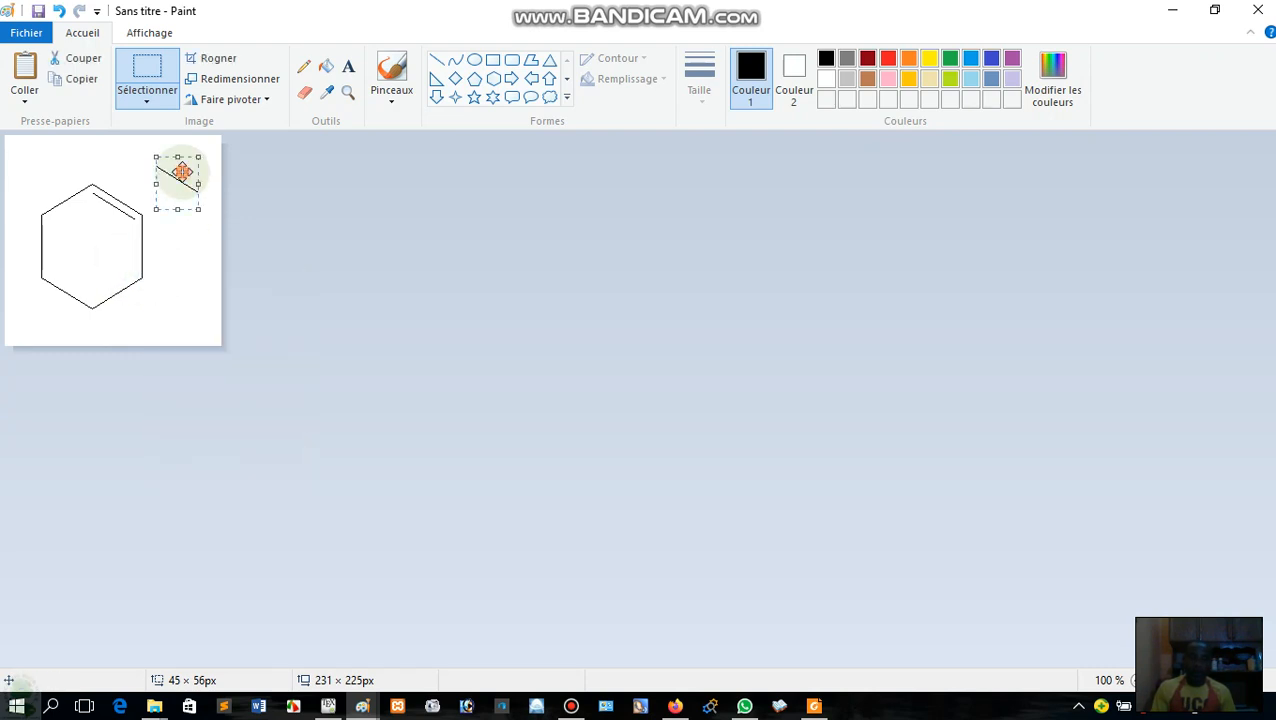
right_click(183, 174)
mouse_move(284, 334)
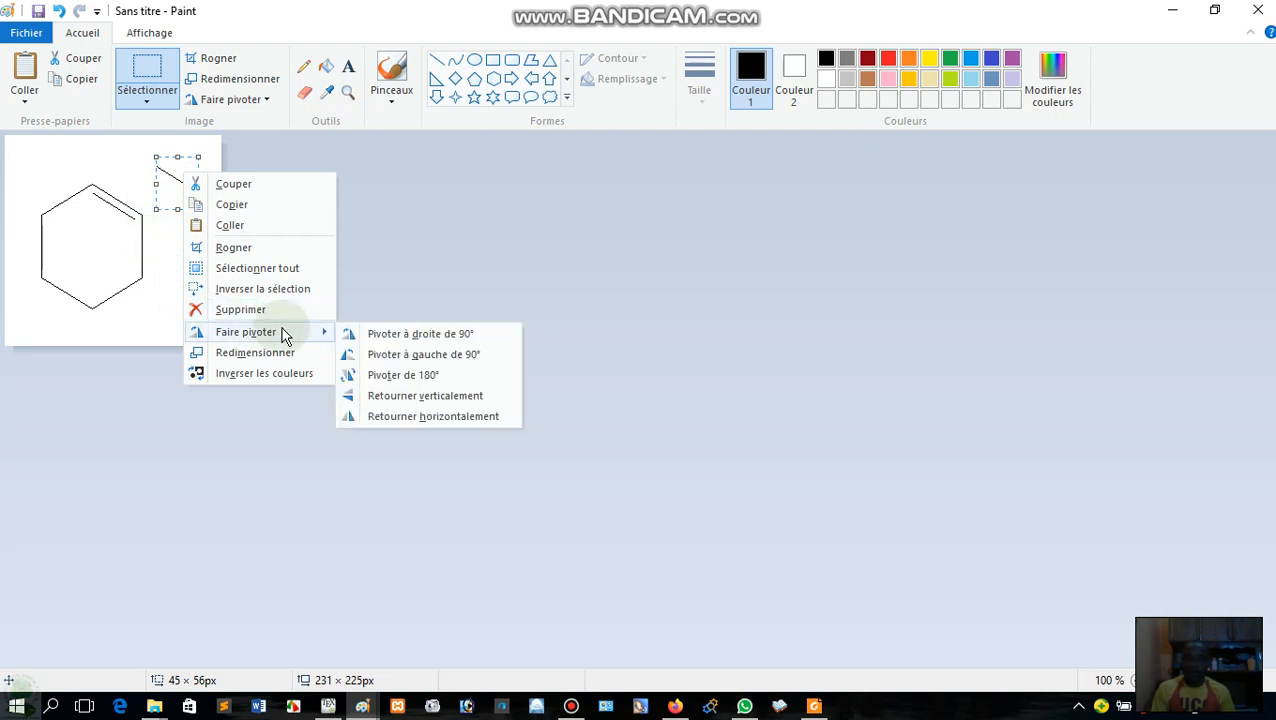
click(406, 362)
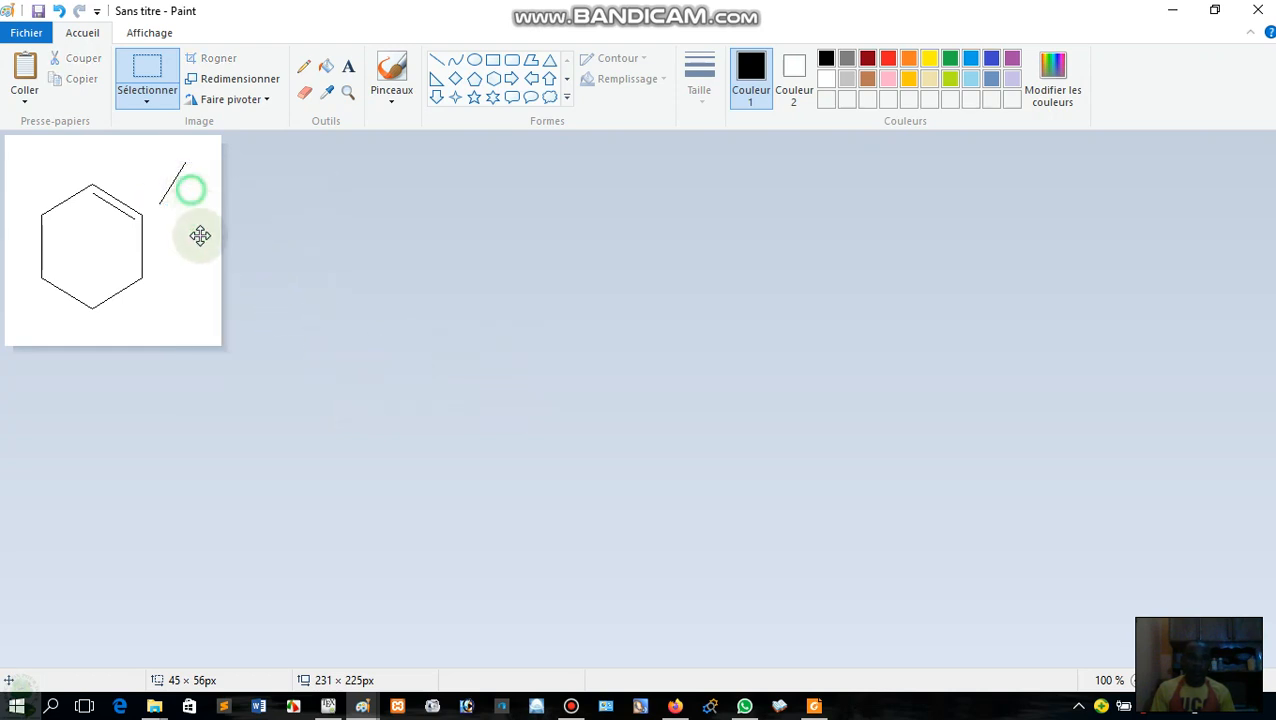
Shift the rotated line down beside the hexagon and flip it horizontally.
drag(200, 235, 199, 248)
right_click(204, 251)
mouse_move(363, 418)
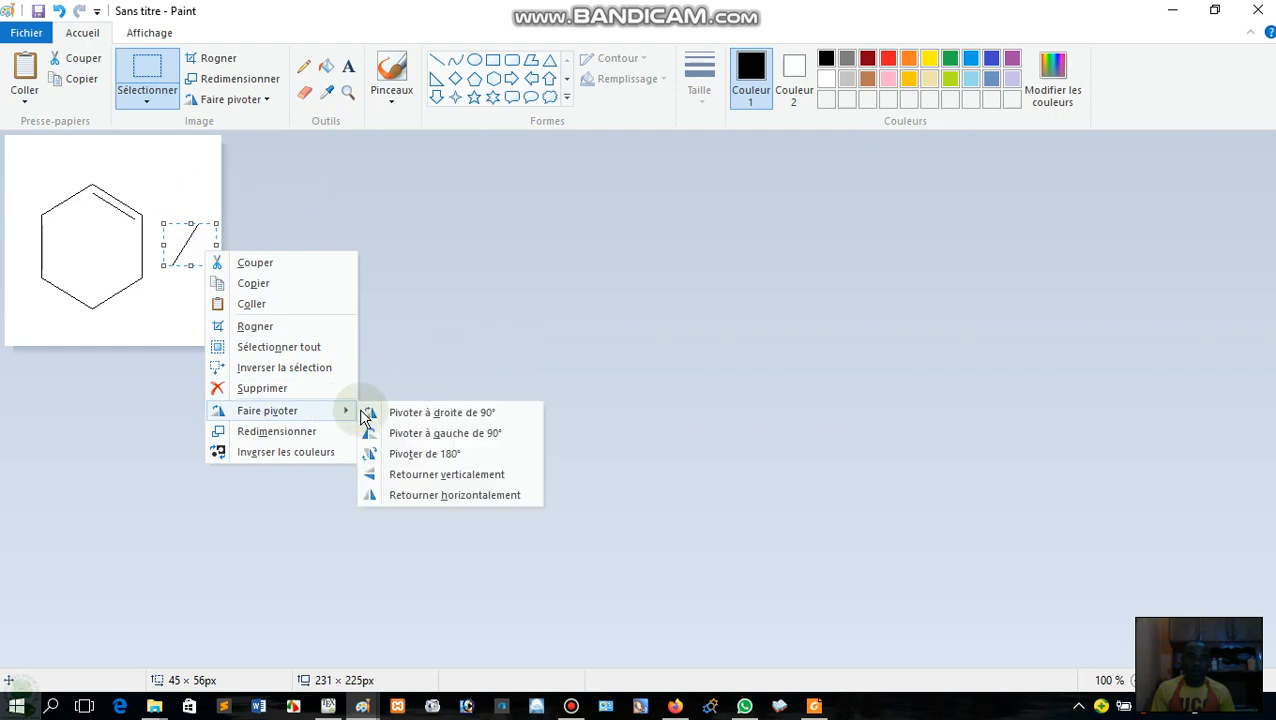
click(453, 498)
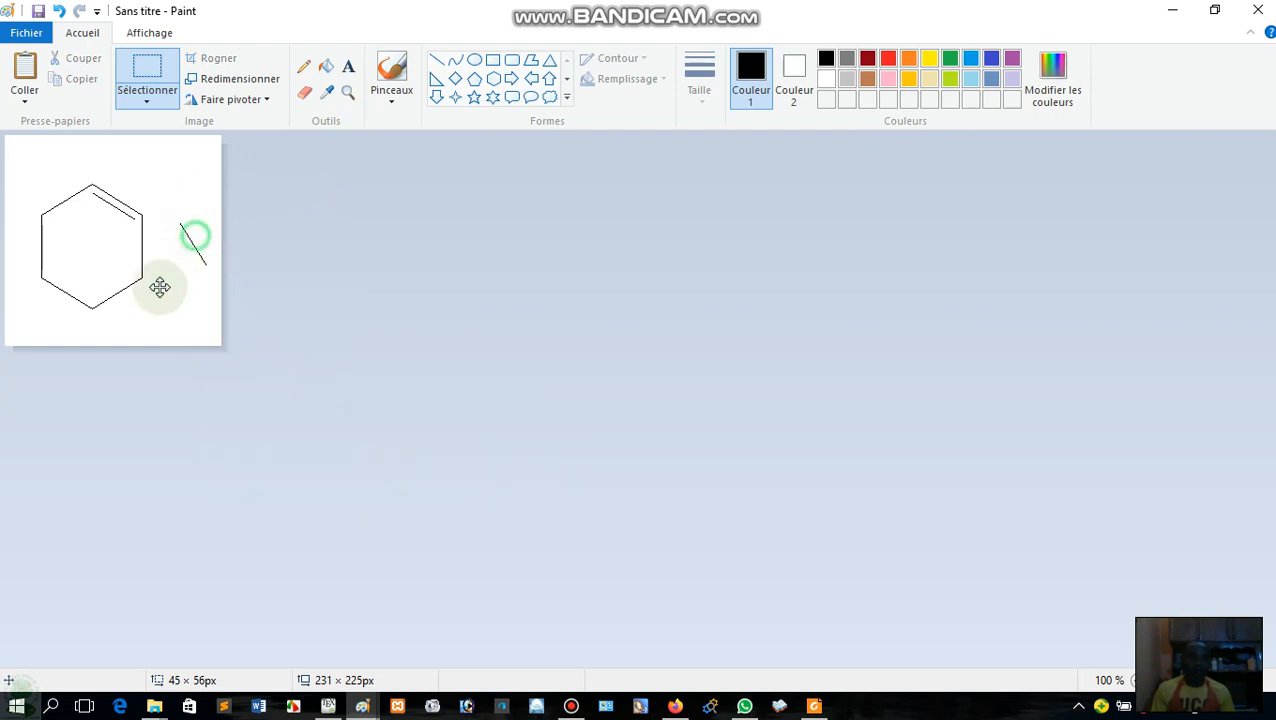
Try the flipped line against the hexagon's lower-right edge and delete it.
drag(193, 243, 122, 277)
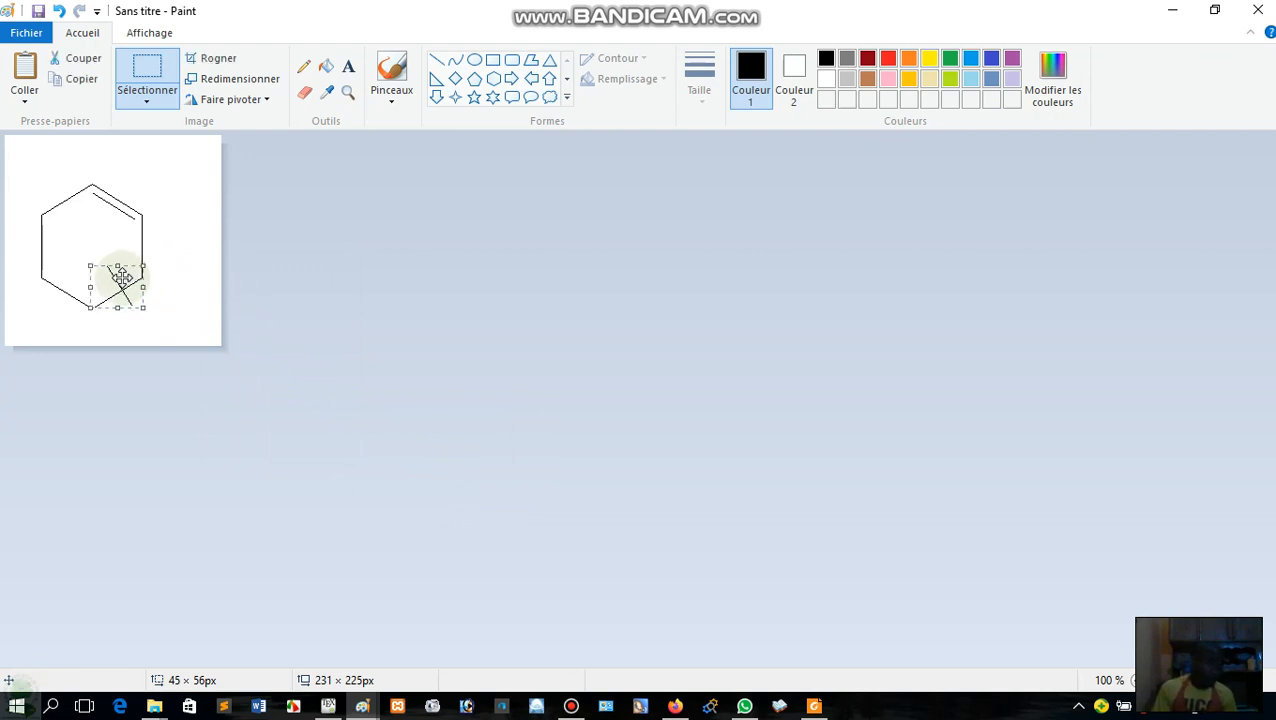
right_click(122, 277)
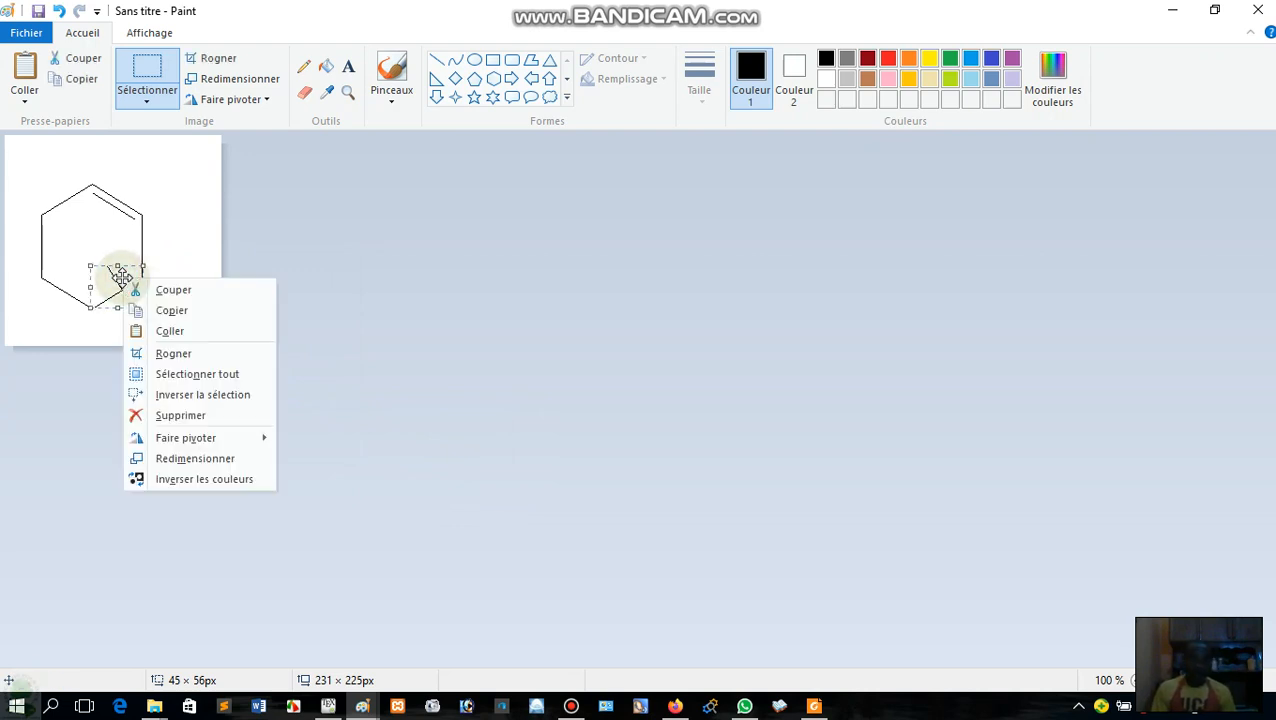
click(184, 415)
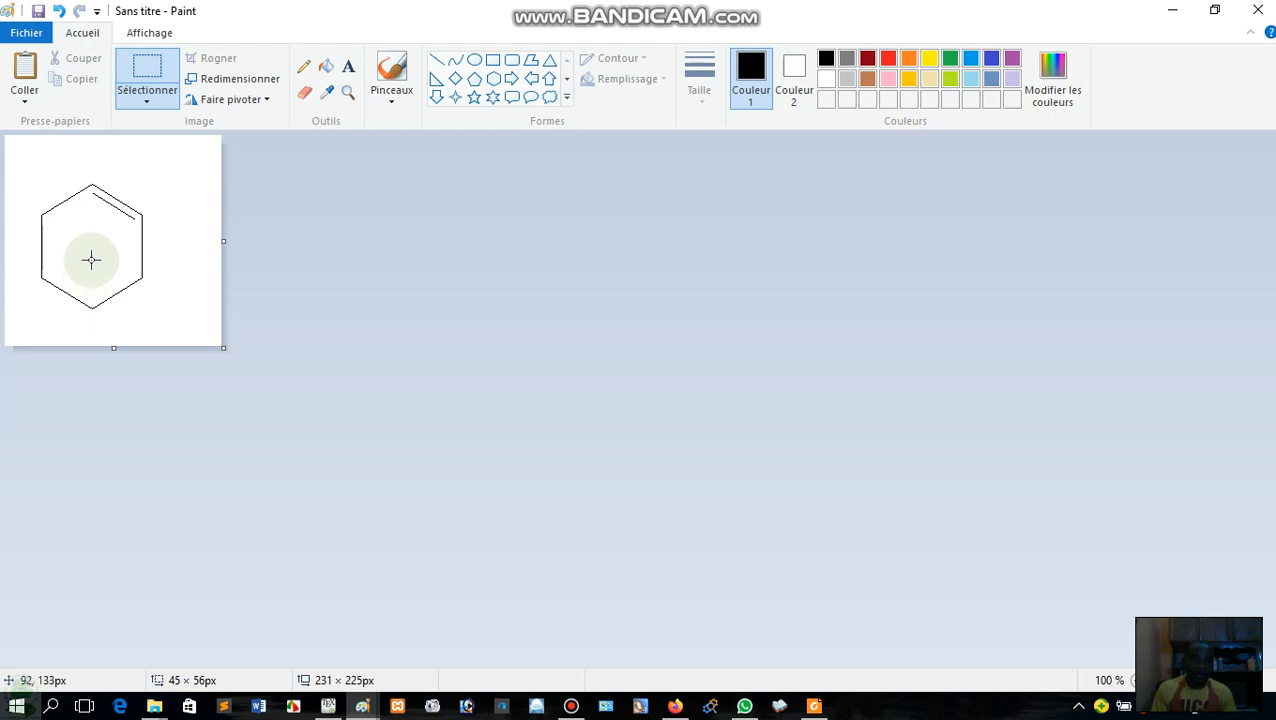
drag(91, 260, 127, 328)
click(171, 313)
click(175, 310)
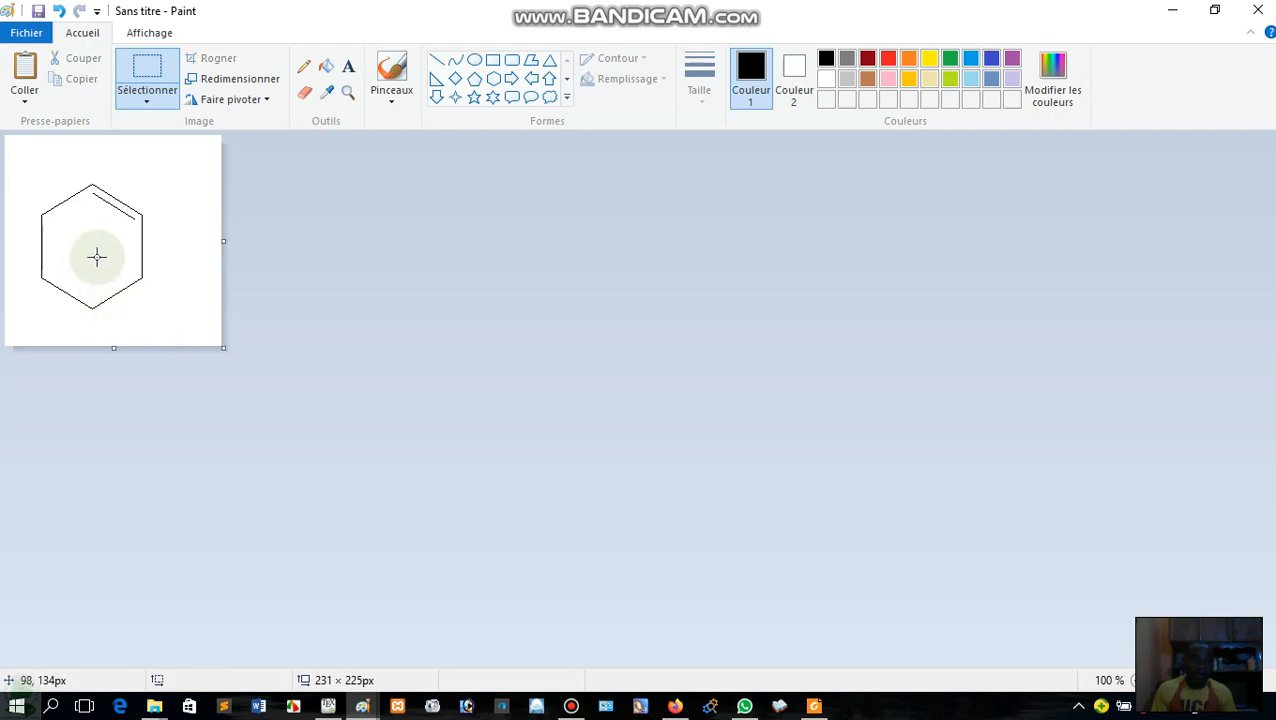
Select an area of about 44 × 72 px around the hexagon's lower-right edge and place a copy slightly above it as an inner line.
drag(96, 257, 138, 323)
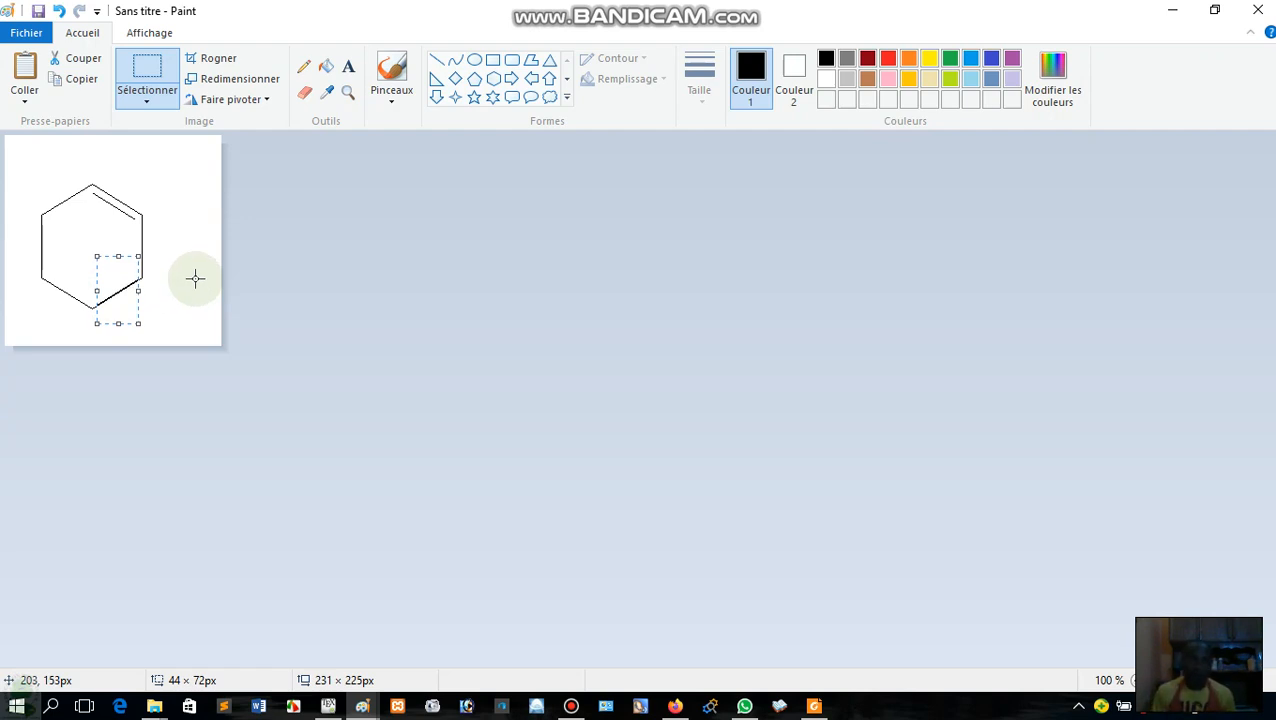
key(Up)
key(Up)
key(Up)
key(Up)
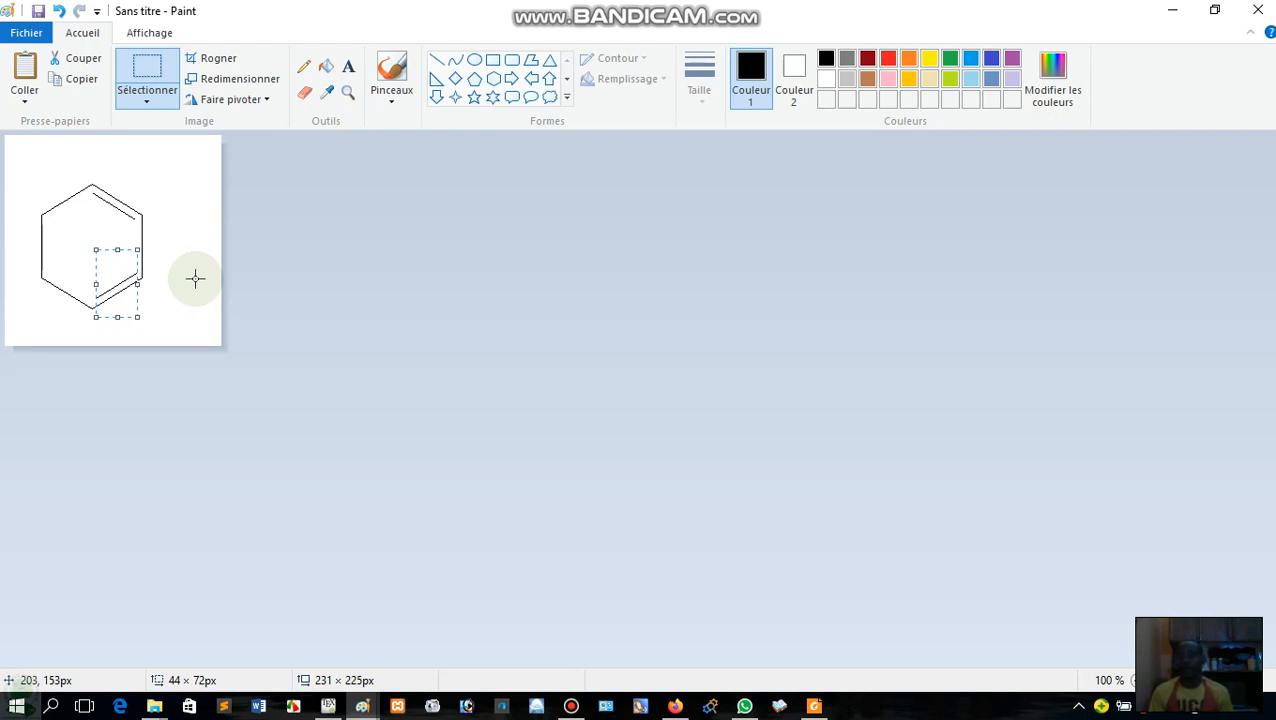
click(195, 279)
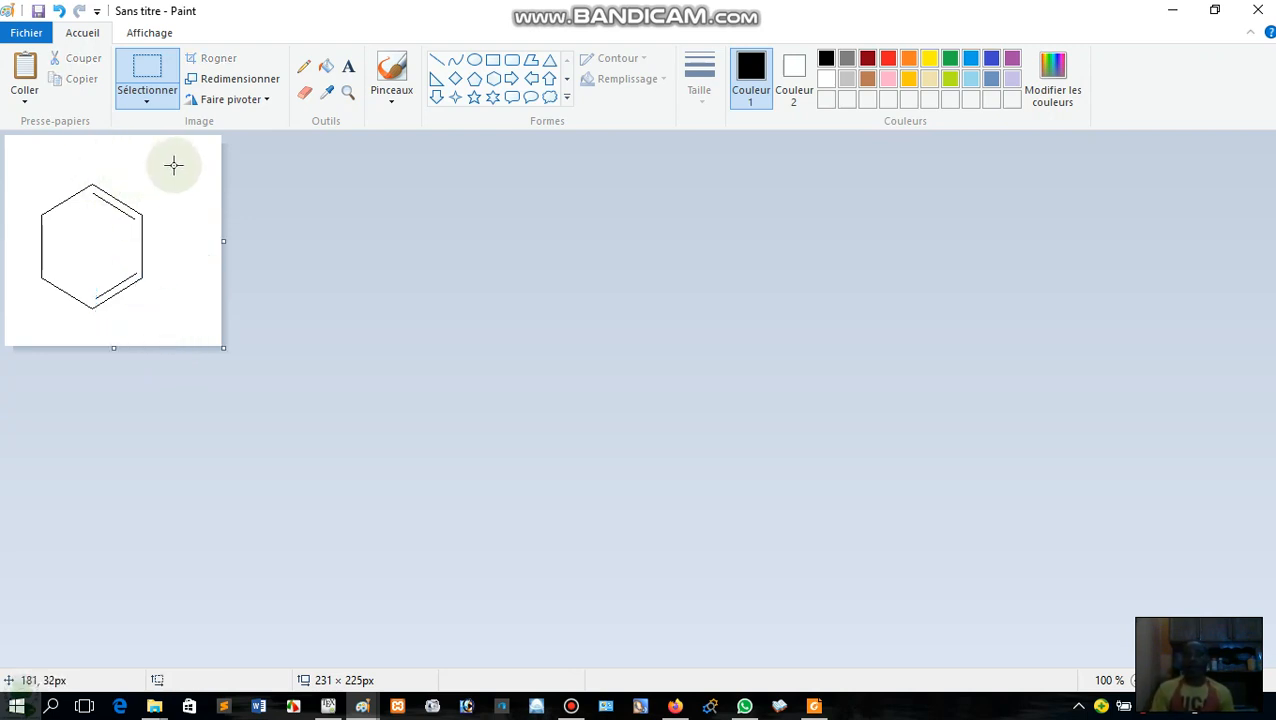